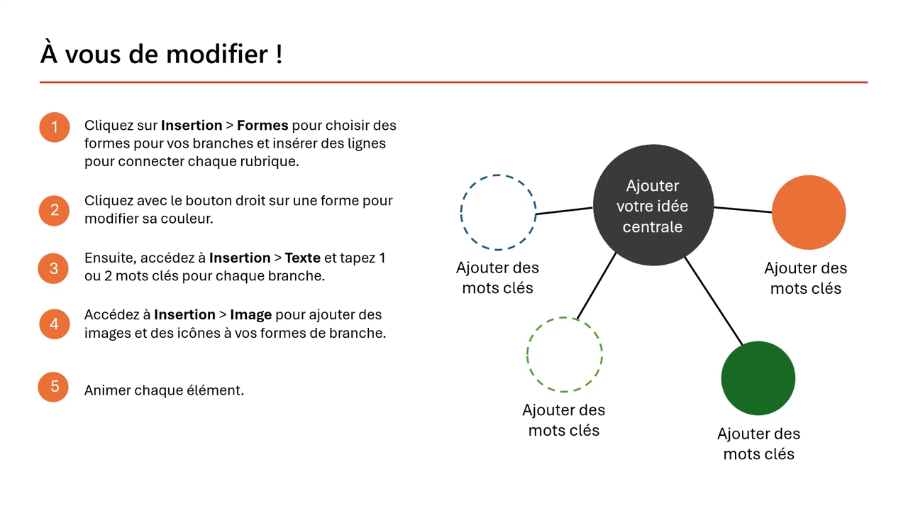
Step: Exit the slideshow and return to Normal view at the 'À vous de modifier !' slide
key("Escape")
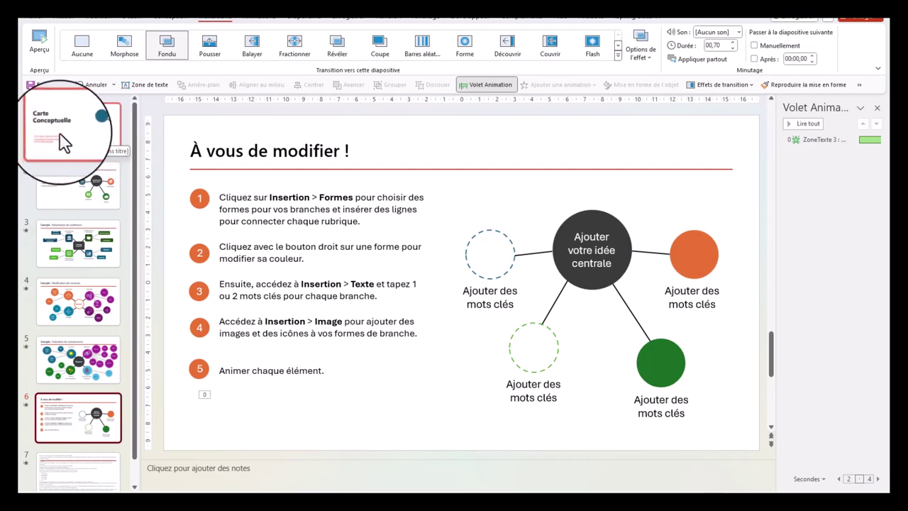
Step: On the title slide, move a connector's animation to another step, then go to slide 2
left_click(63, 141)
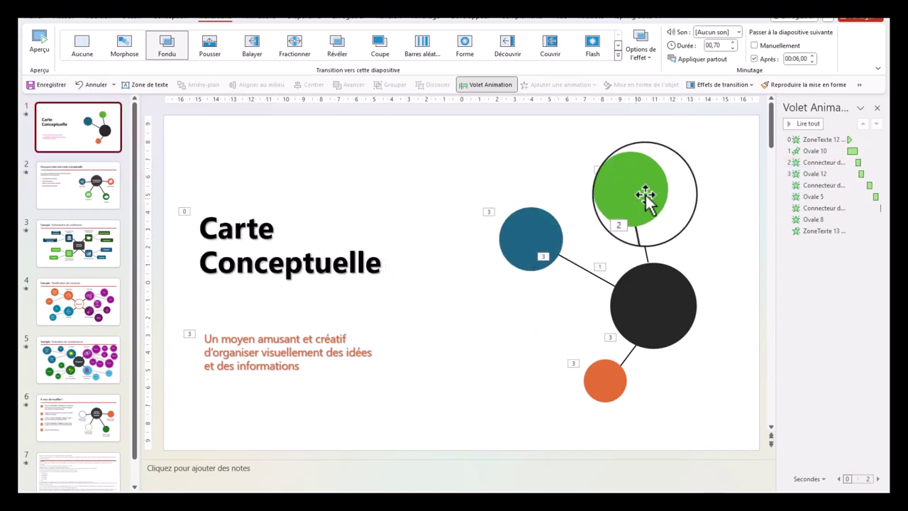
left_click(659, 284)
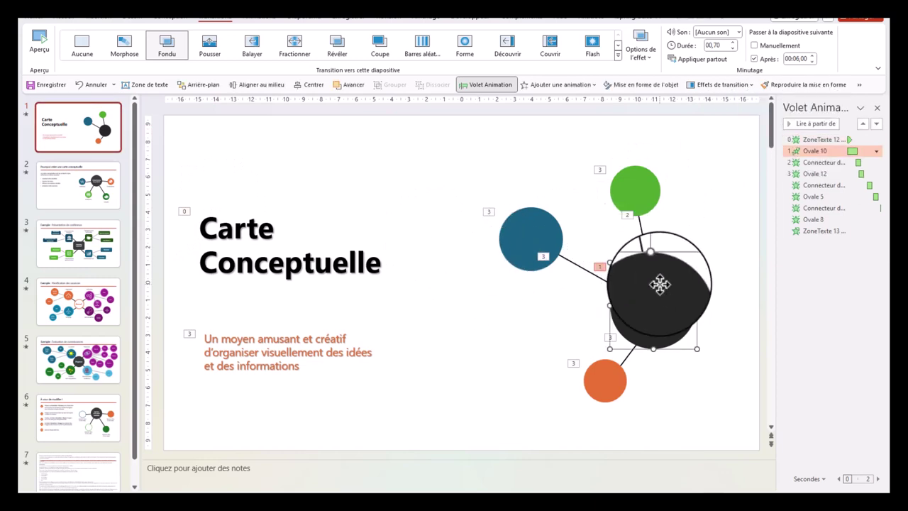
left_click(750, 235)
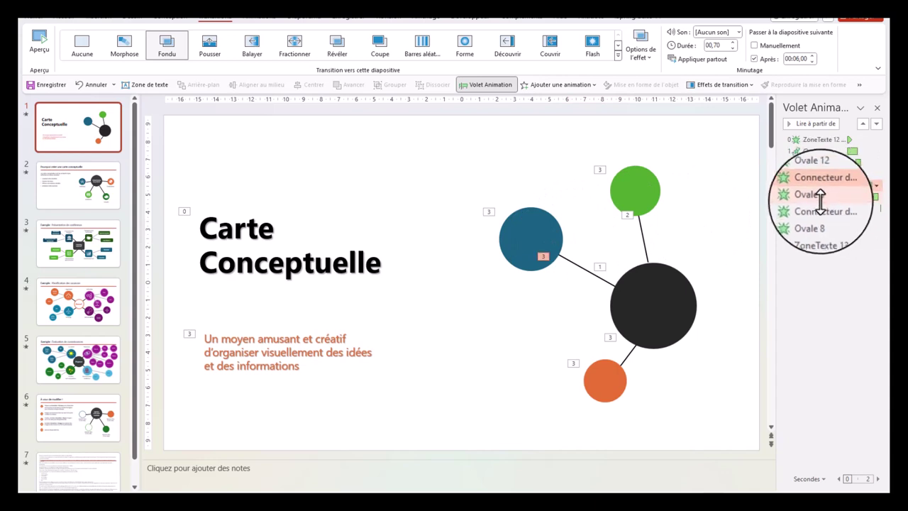
left_click_drag(837, 216, 823, 196)
left_click(827, 294)
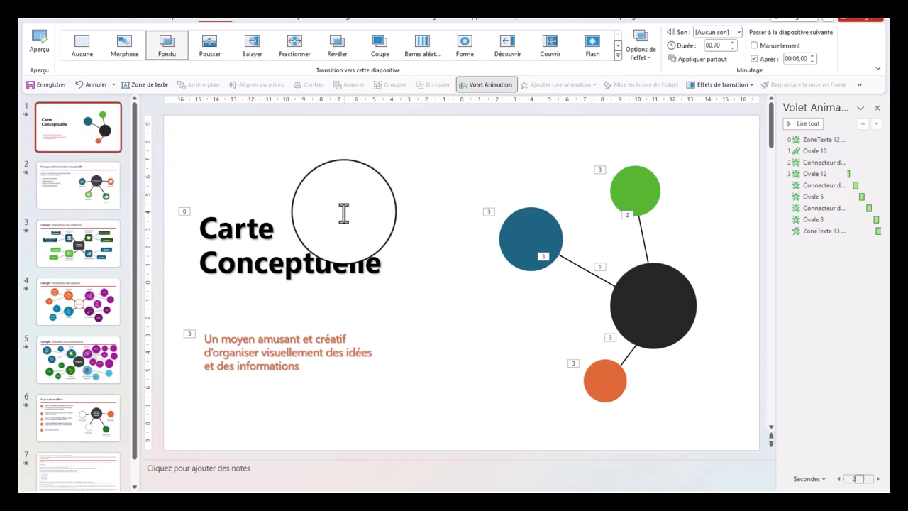
left_click(100, 186)
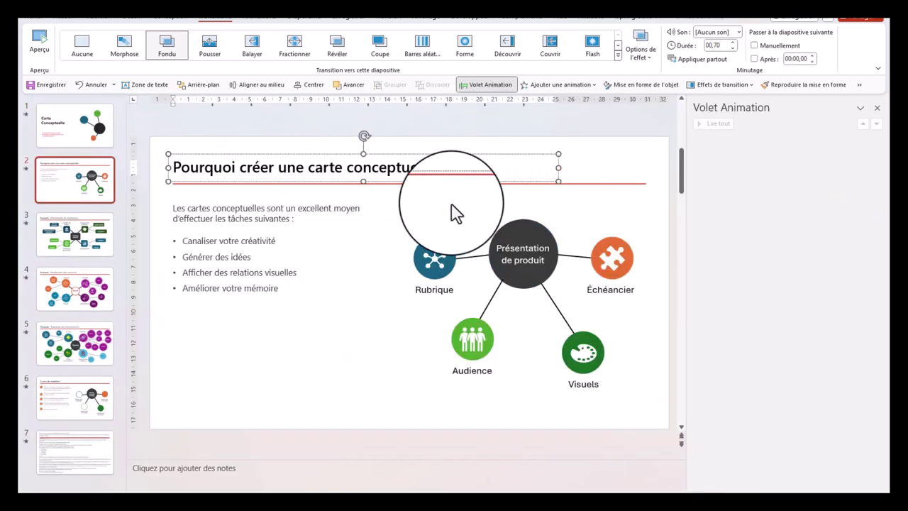
Step: Give the slide 2 title an Apparaître entrance, letter by letter, starting Avec la précédente
left_click(567, 86)
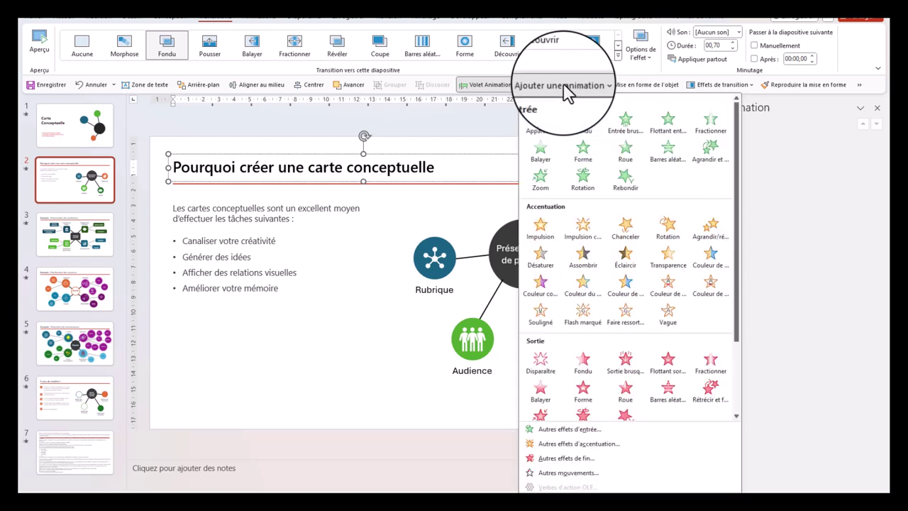
left_click(543, 127)
left_click(876, 139)
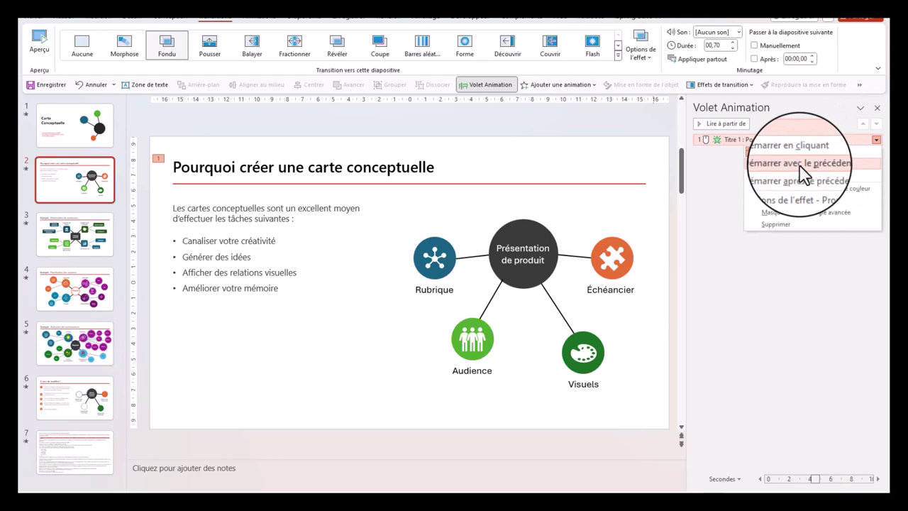
left_click(800, 199)
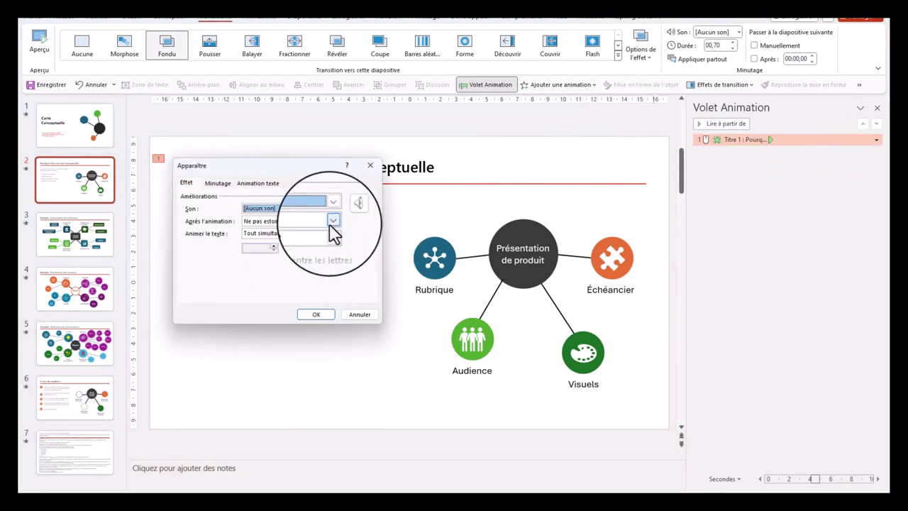
left_click(332, 233)
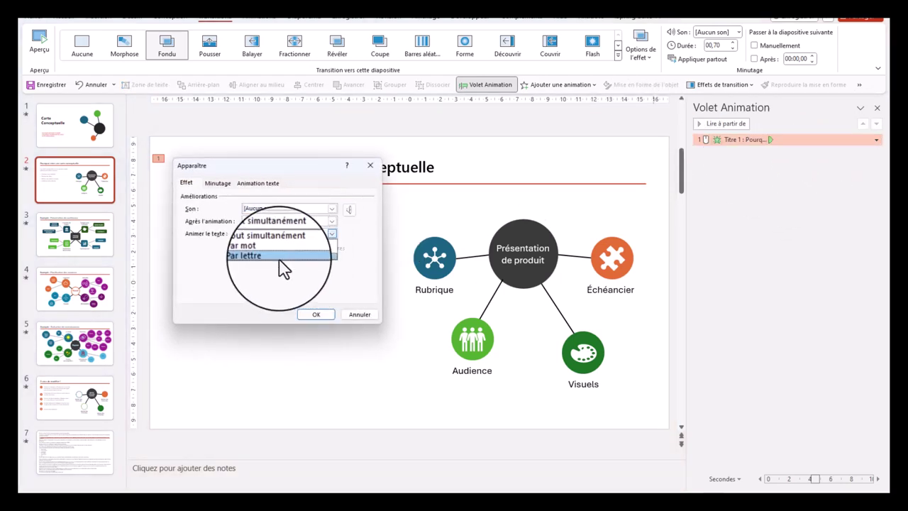
left_click(279, 257)
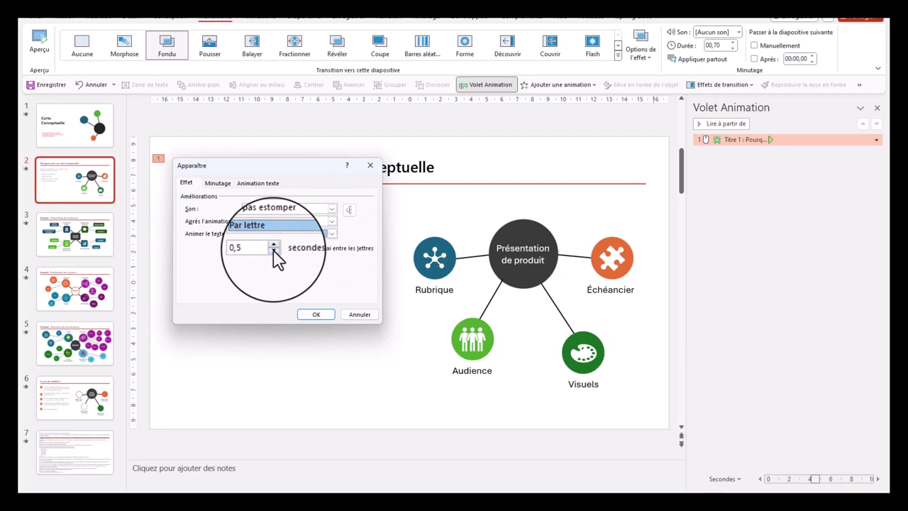
left_click(218, 183)
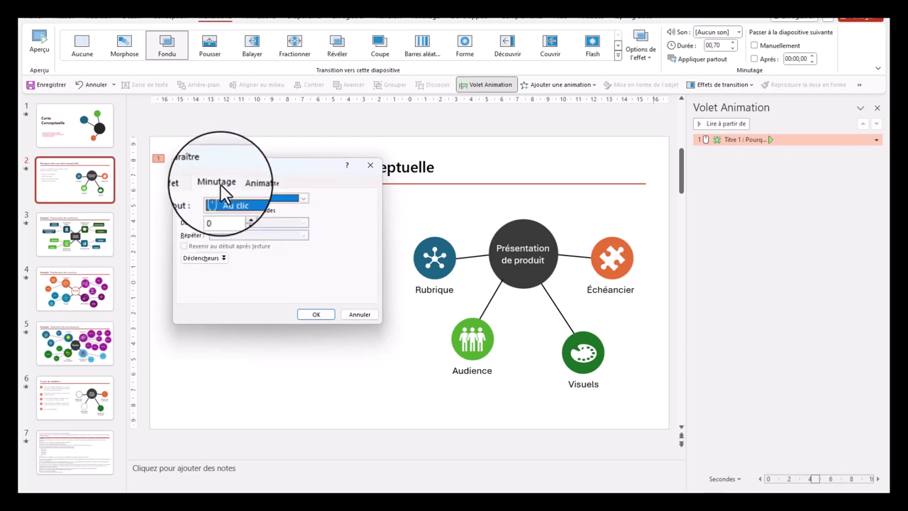
left_click(310, 204)
left_click(257, 220)
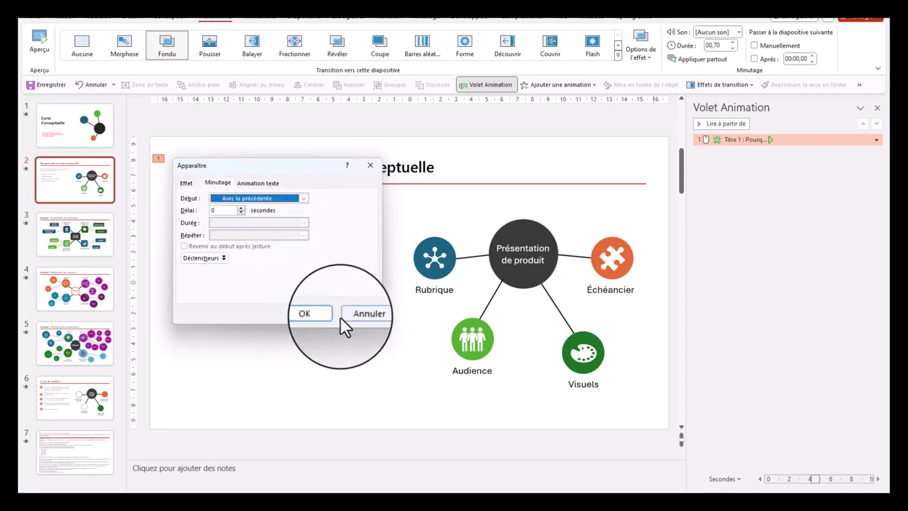
left_click(316, 315)
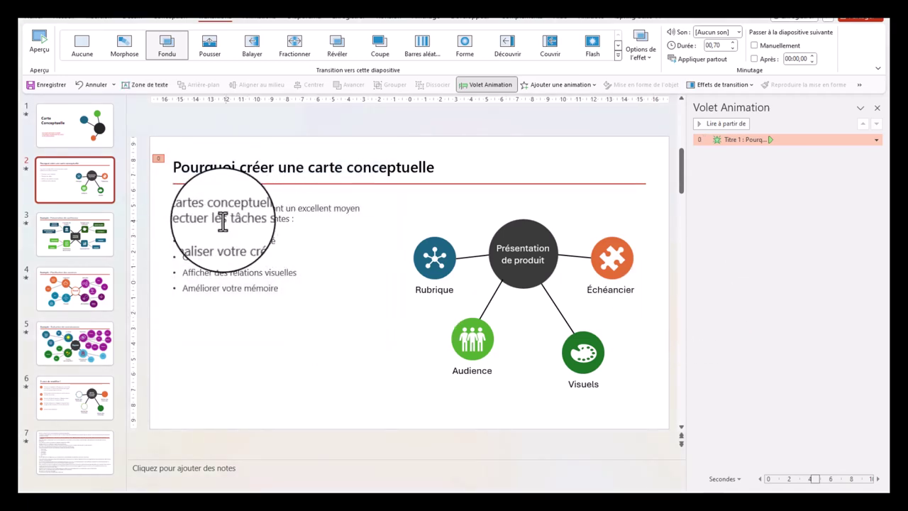
Step: Add a Cercle entrance to the Présentation de produit circle: Avec la précédente, 1-second duration
left_click(523, 230)
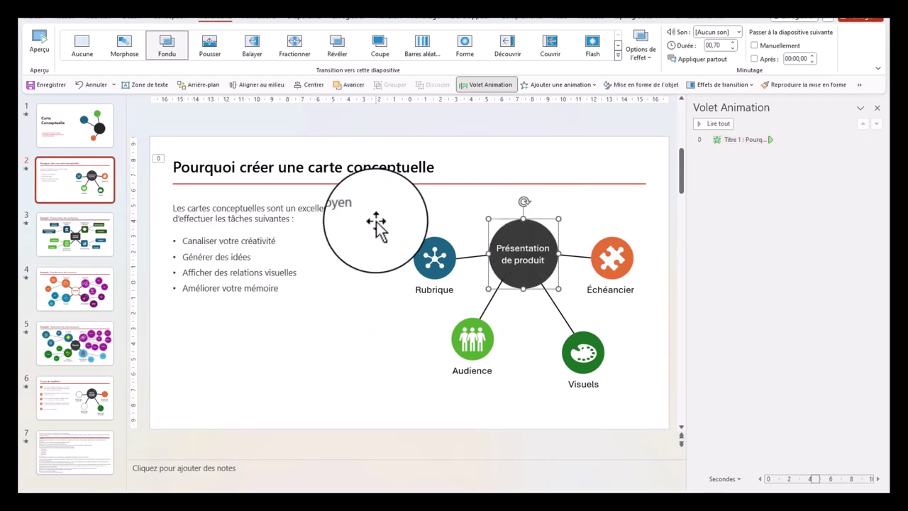
left_click(564, 91)
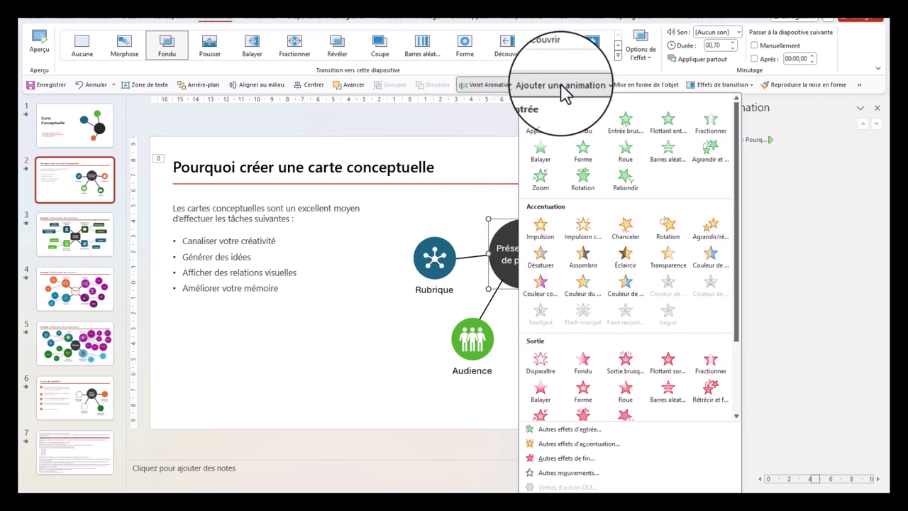
left_click(583, 149)
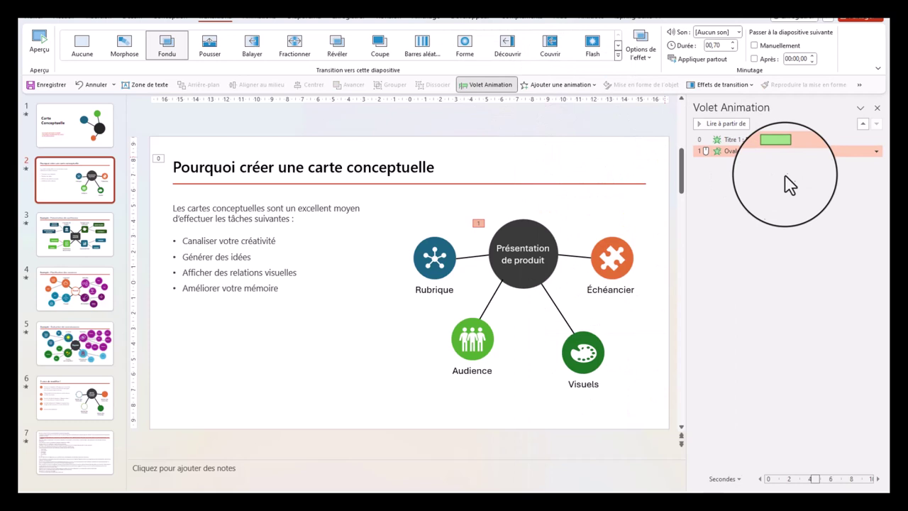
left_click(876, 152)
left_click(814, 201)
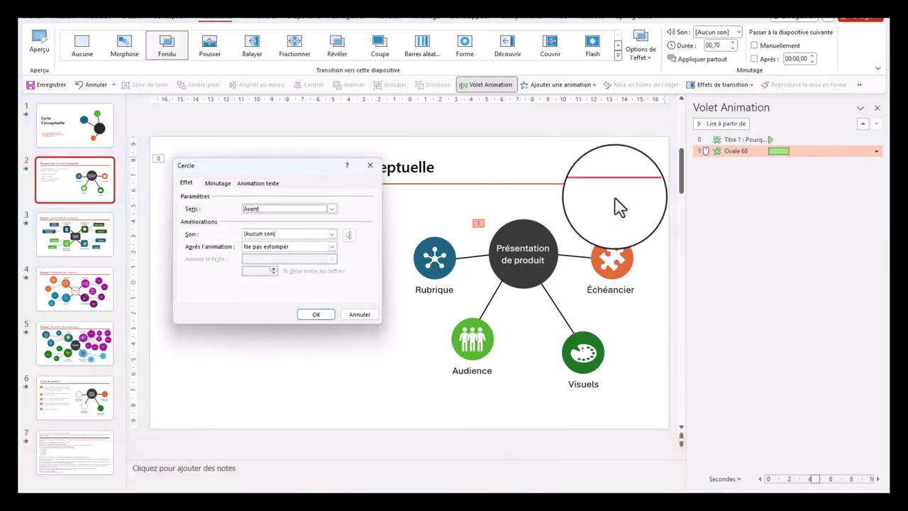
left_click(218, 184)
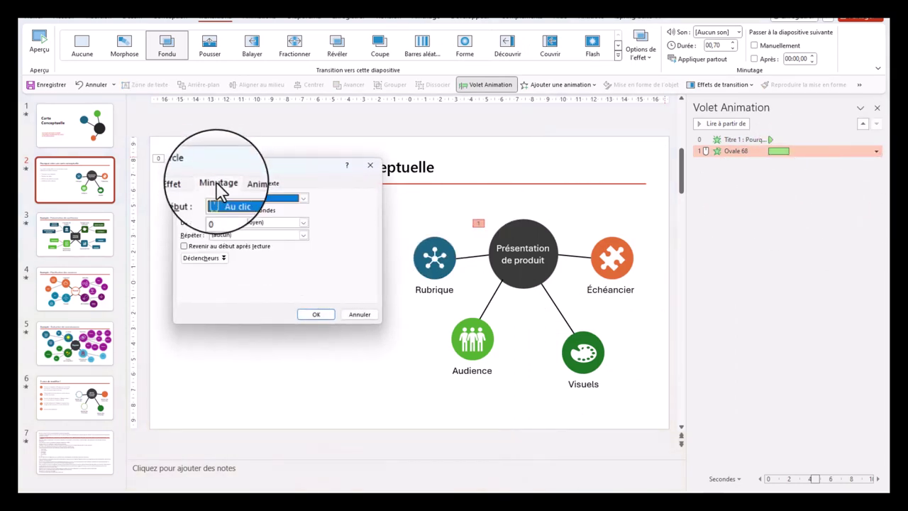
left_click(303, 199)
left_click(239, 220)
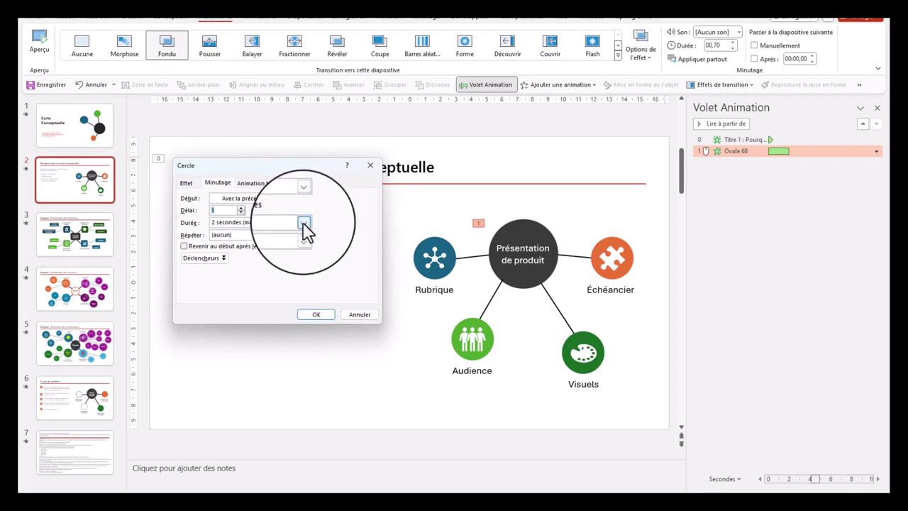
type("1")
left_click(305, 224)
left_click(244, 259)
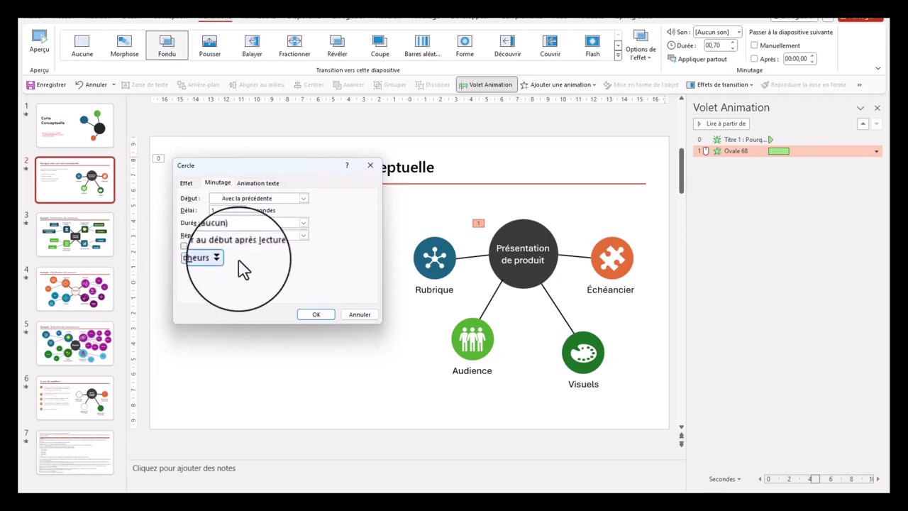
key("Return")
Step: Preview the animations and give the central circle's entrance a slower duration
left_click(723, 124)
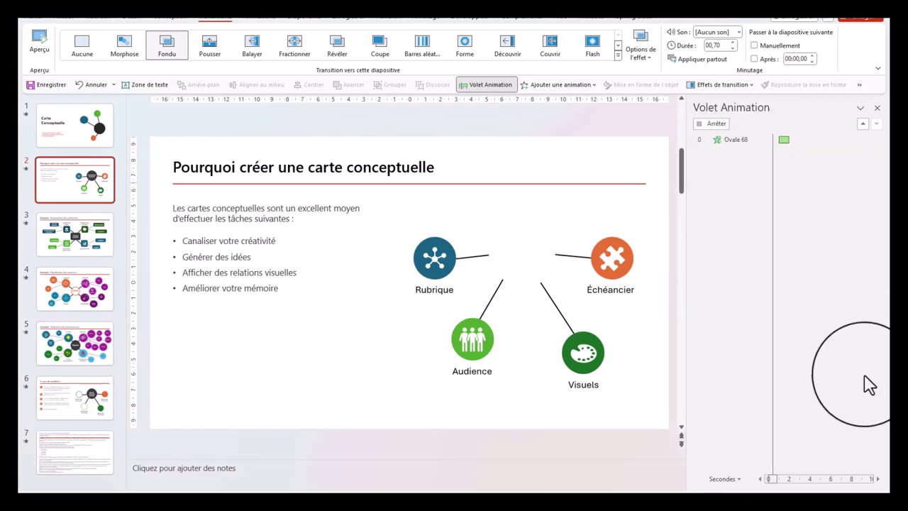
left_click(720, 128)
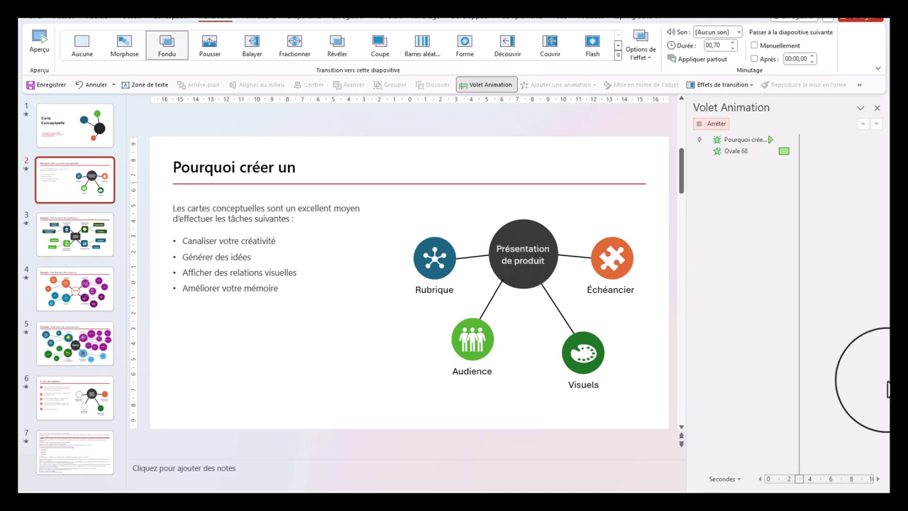
left_click(785, 152)
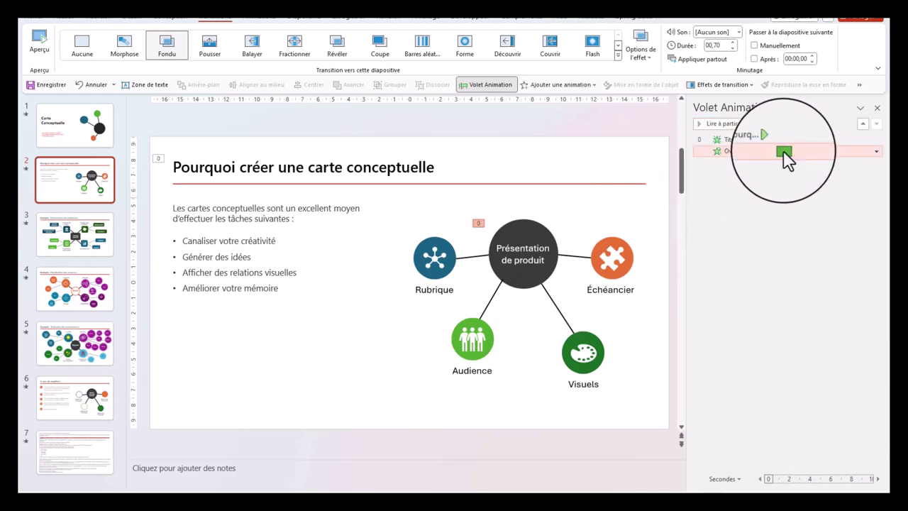
left_click(877, 151)
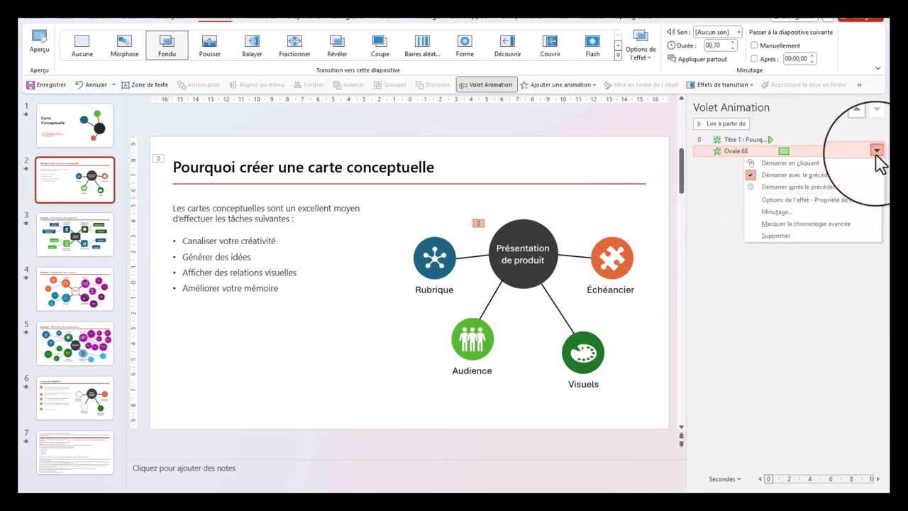
left_click(836, 202)
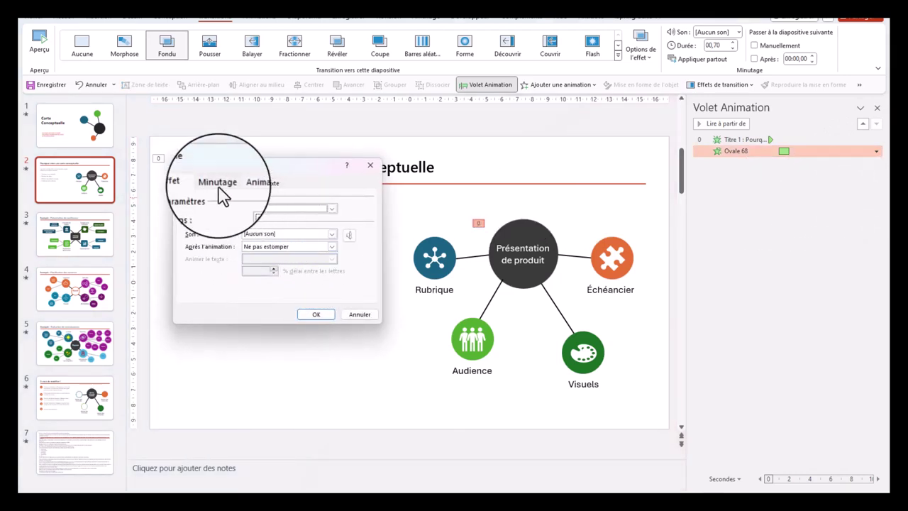
left_click(218, 183)
left_click(303, 224)
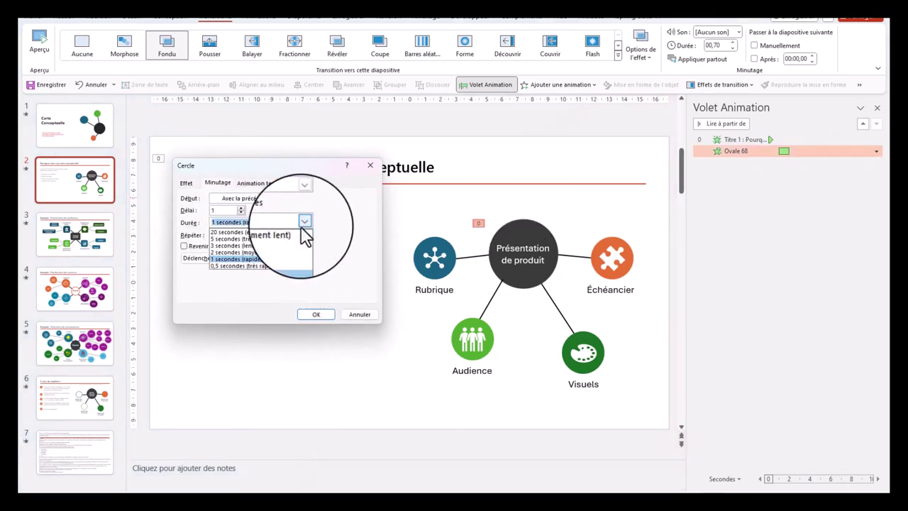
left_click(259, 253)
left_click(315, 314)
Step: Replay the slide's animations, then bring up the title animation's effect options
left_click(718, 123)
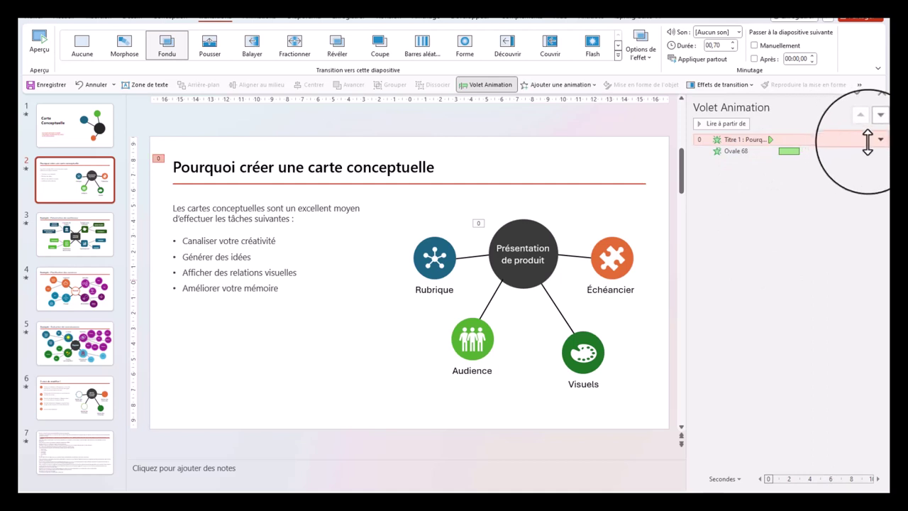
left_click(877, 139)
left_click(783, 189)
Step: Change the title to appear word by word with 0,2 s between words, and preview it
left_click(208, 174)
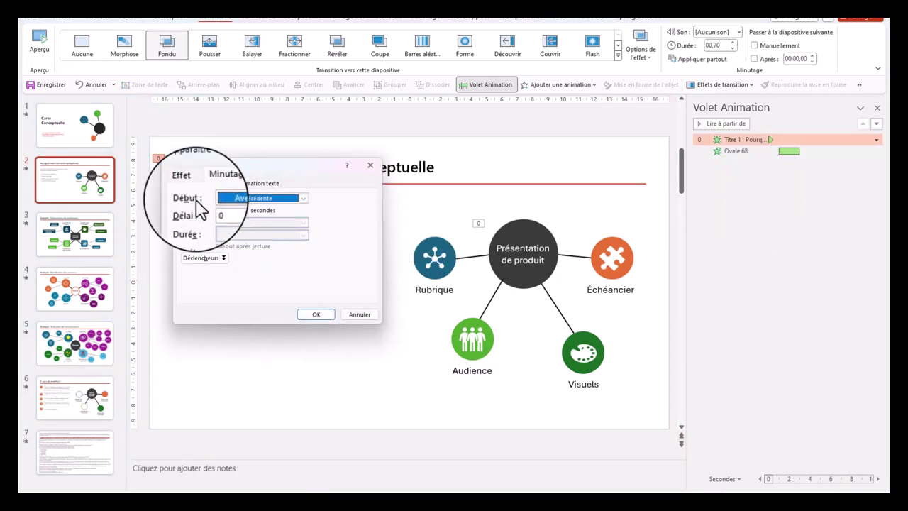
left_click(186, 182)
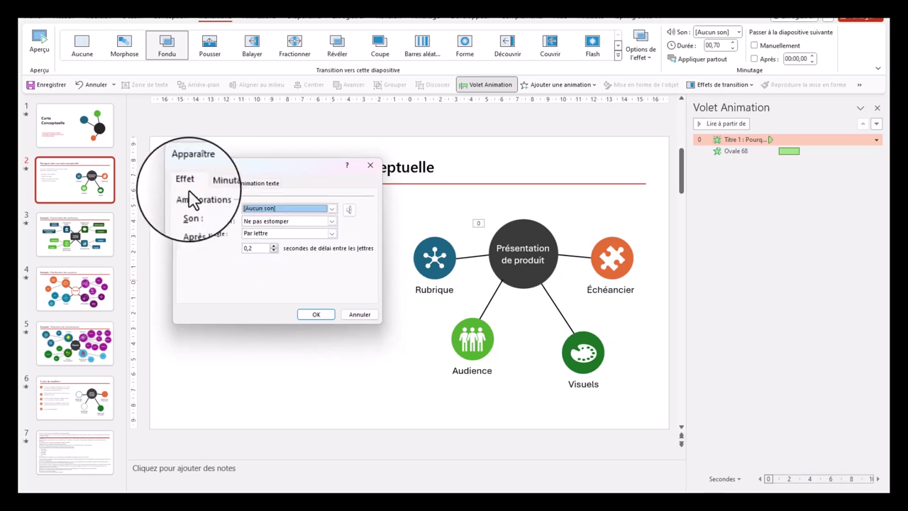
left_click(333, 234)
left_click(266, 246)
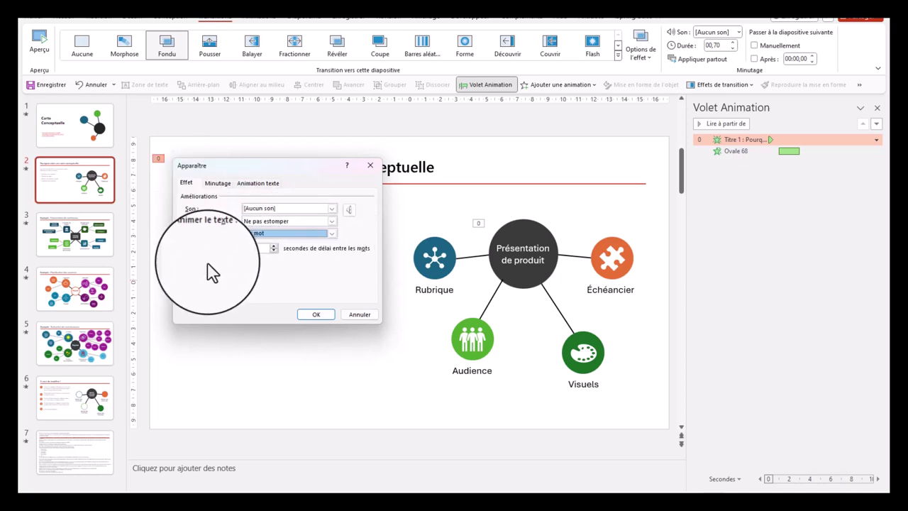
left_click(273, 246)
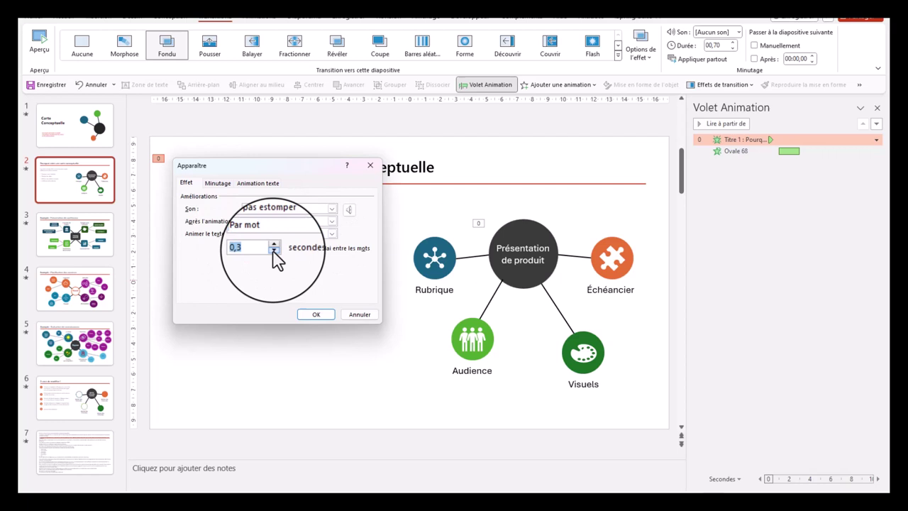
left_click(316, 314)
left_click(713, 123)
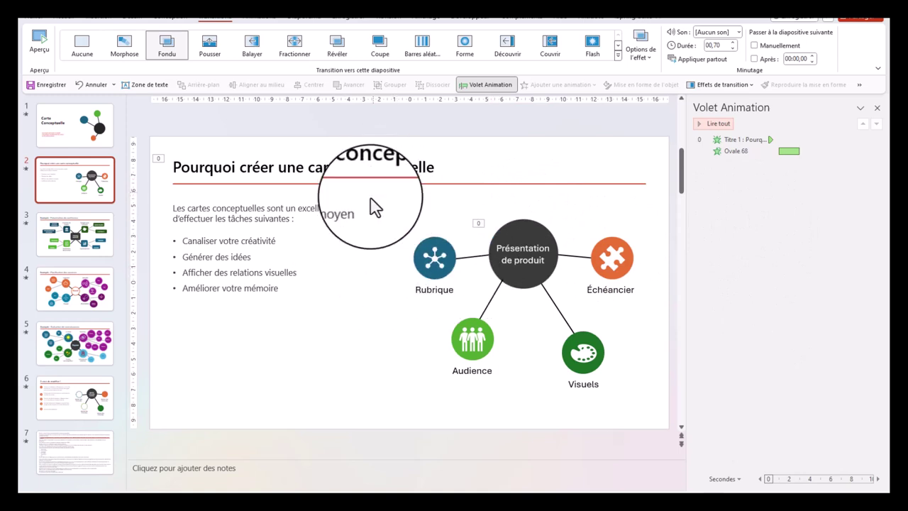
left_click(215, 213)
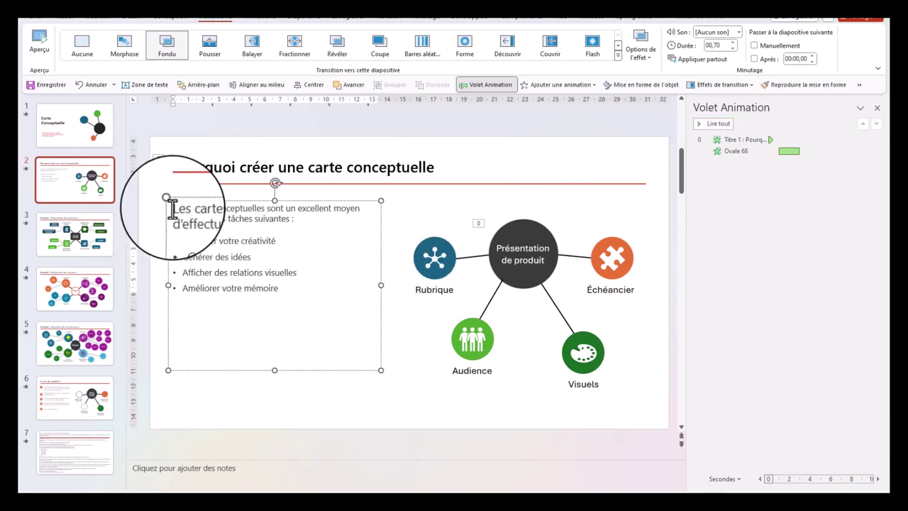
Step: Give the intro paragraph a letter-by-letter Apparaître entrance after the previous animation, then preview it
left_click_drag(172, 209, 294, 219)
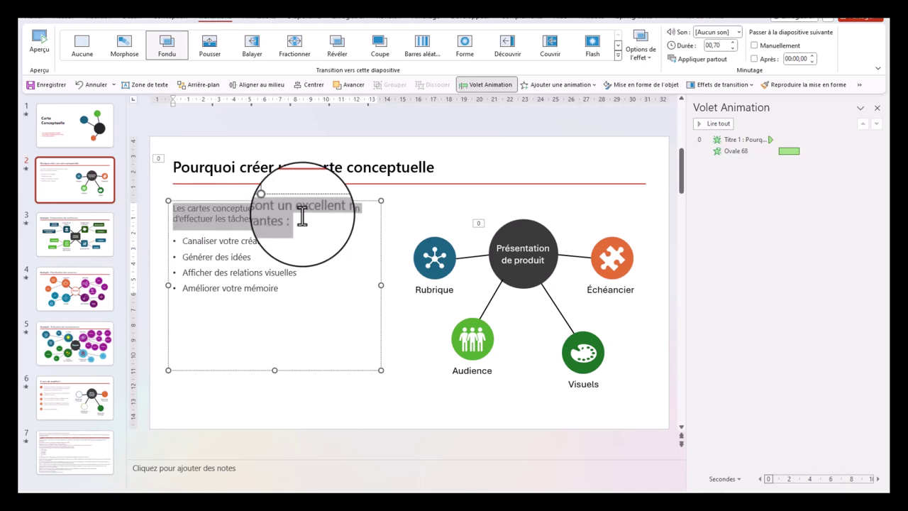
left_click(560, 88)
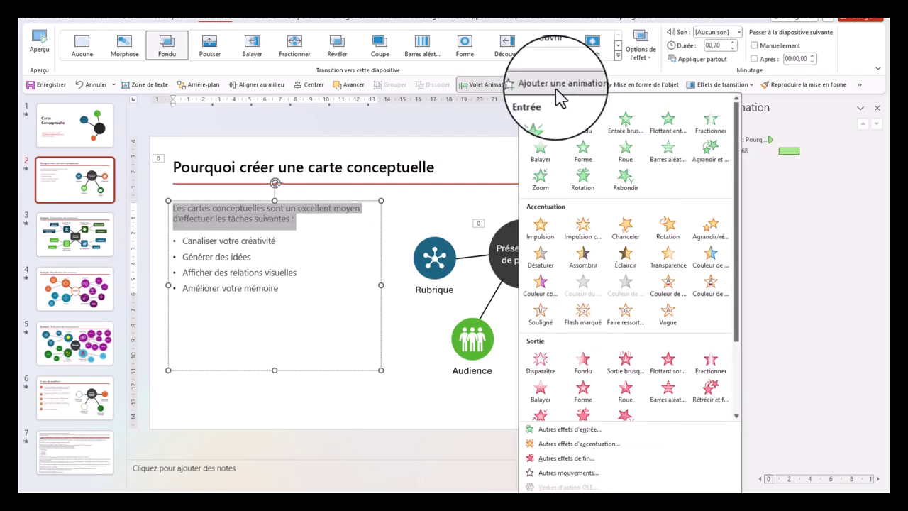
left_click(539, 129)
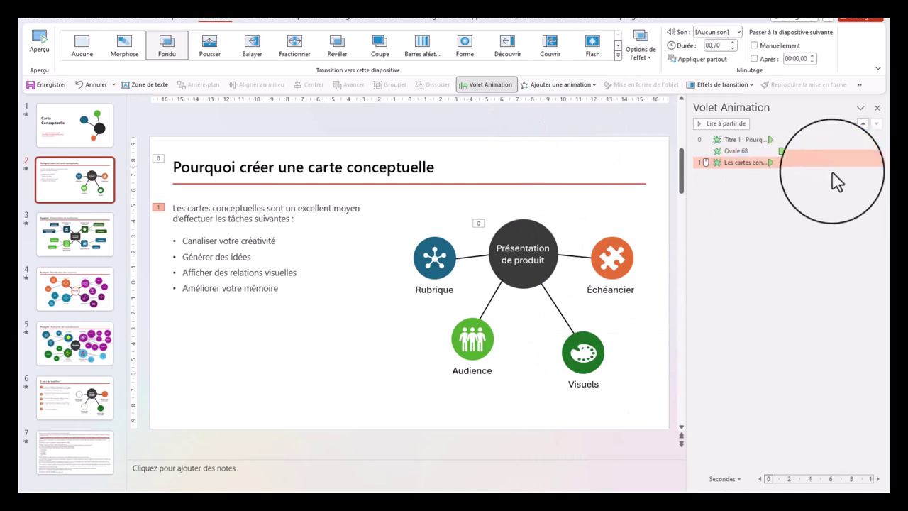
left_click(877, 162)
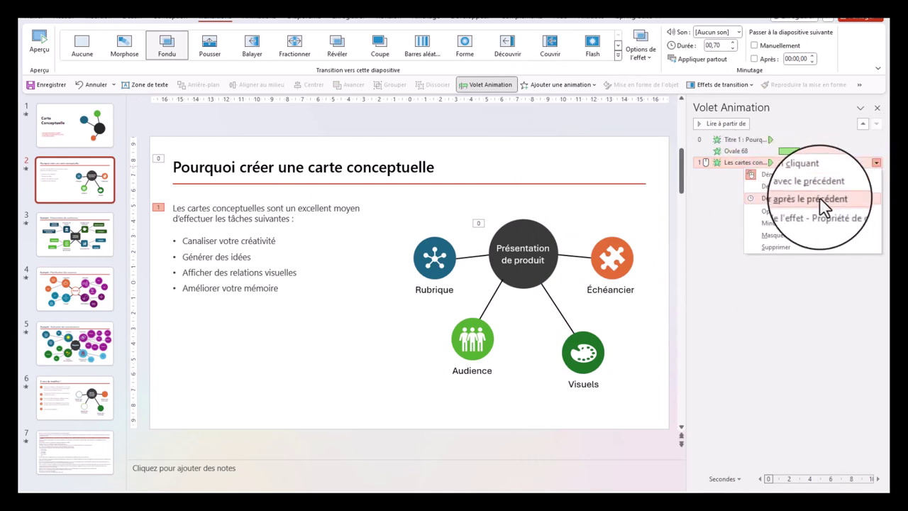
left_click(809, 199)
left_click(880, 156)
left_click(780, 213)
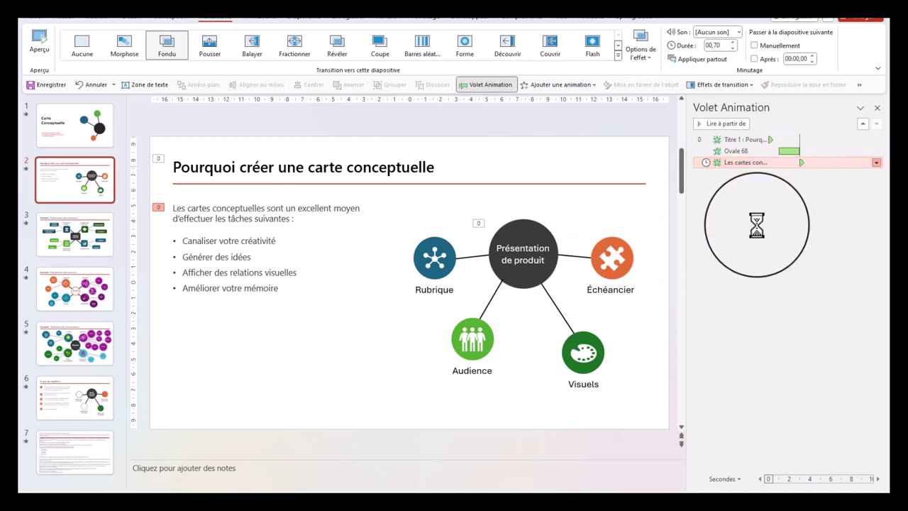
left_click(327, 232)
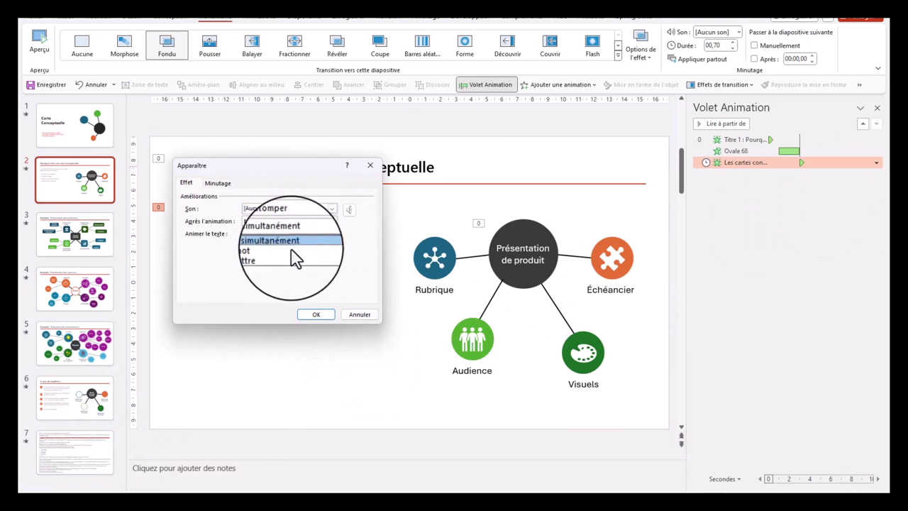
left_click(268, 257)
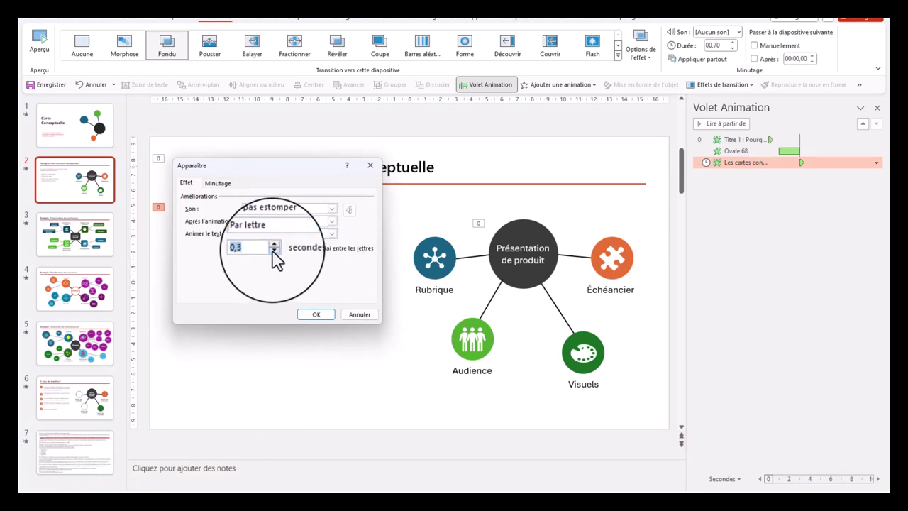
left_click(319, 315)
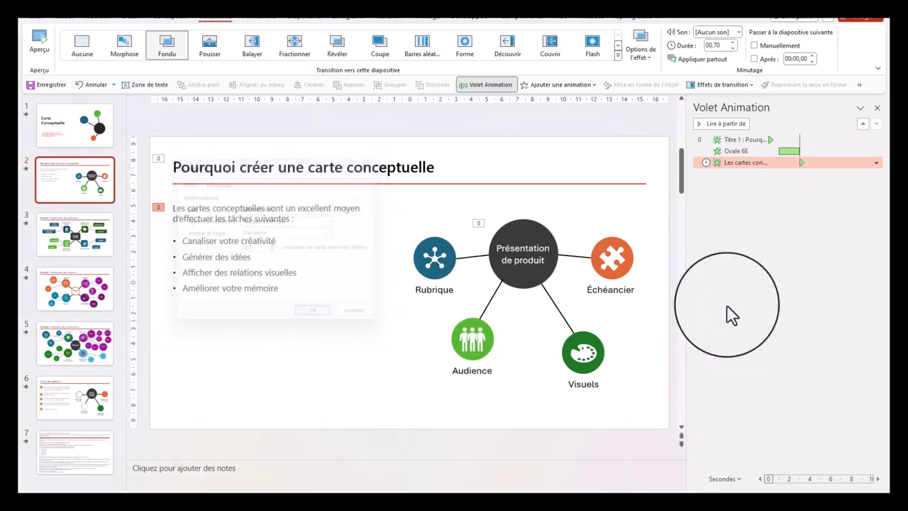
left_click(714, 125)
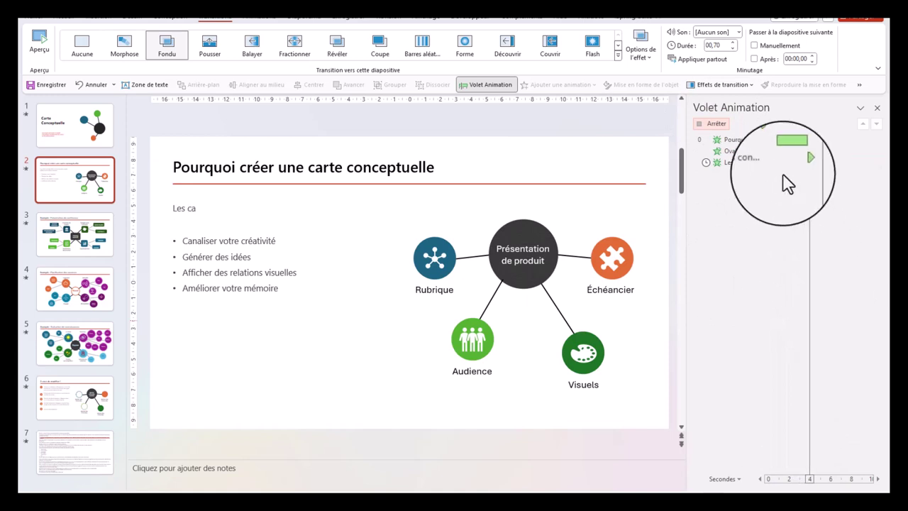
left_click(712, 124)
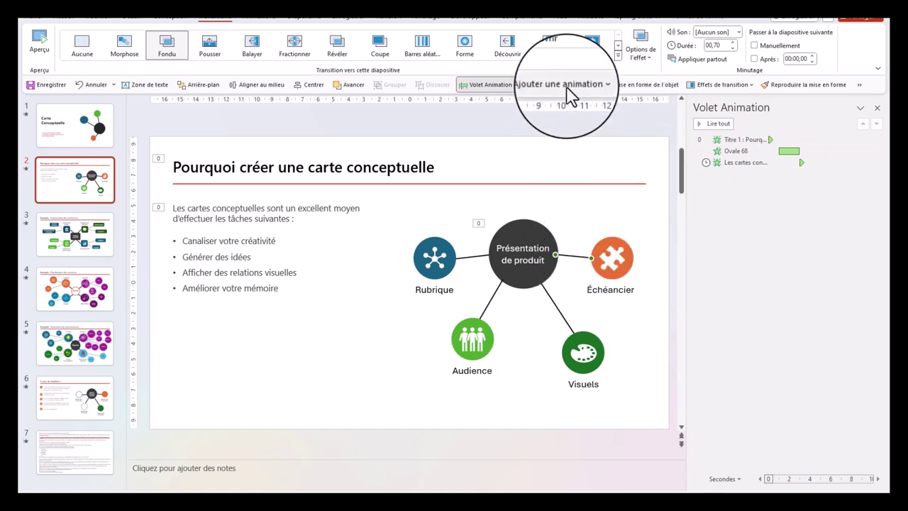
Step: Add a Balayer wipe from the left to the Échéancier connector, starting after the previous animation
left_click(571, 85)
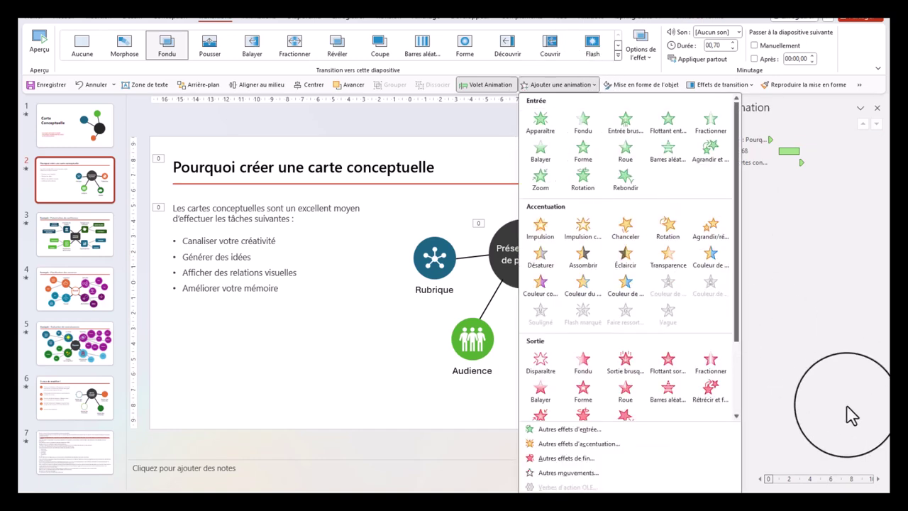
left_click(540, 121)
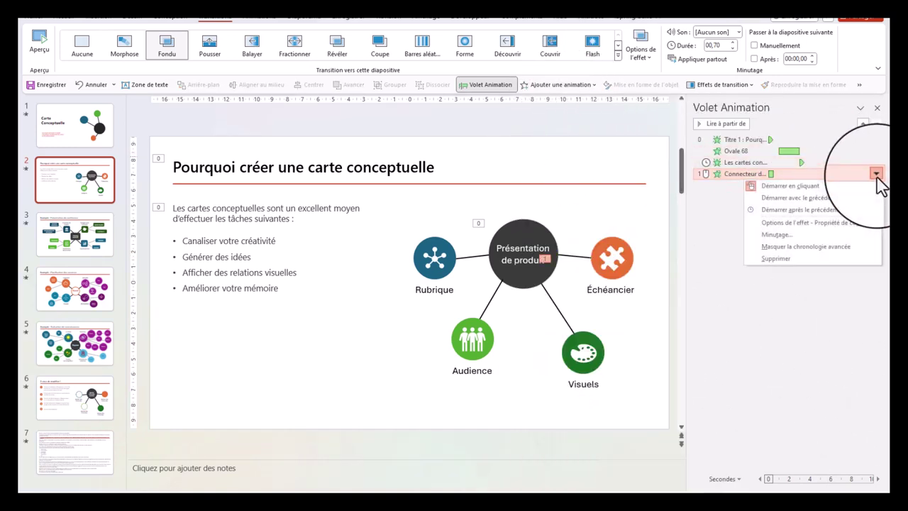
left_click(834, 210)
left_click(877, 174)
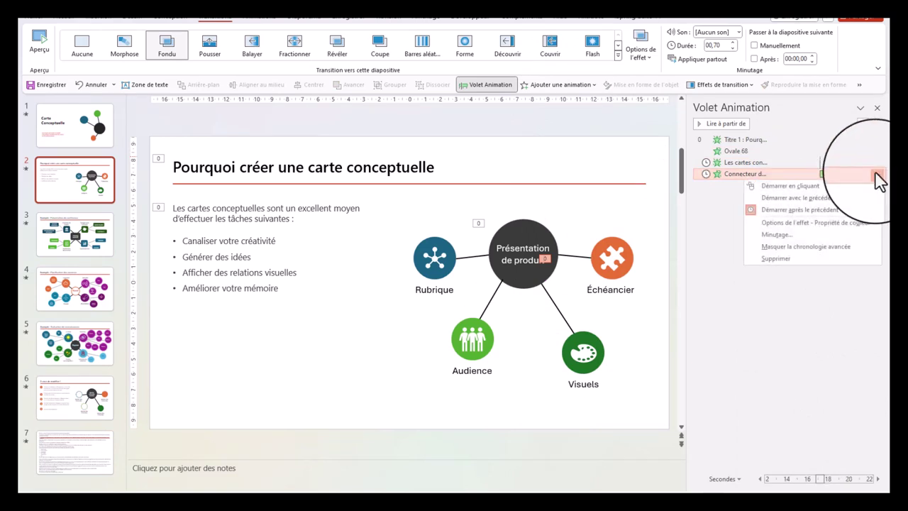
left_click(809, 222)
left_click(333, 210)
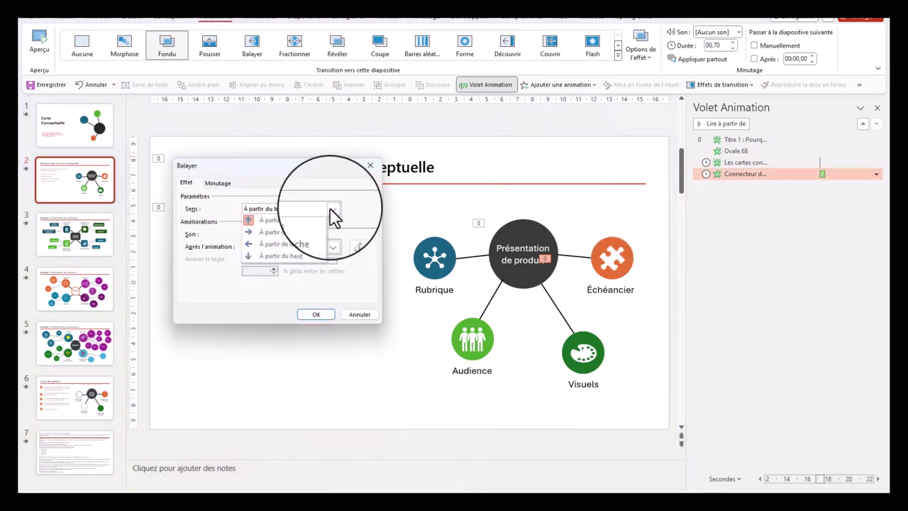
left_click(263, 243)
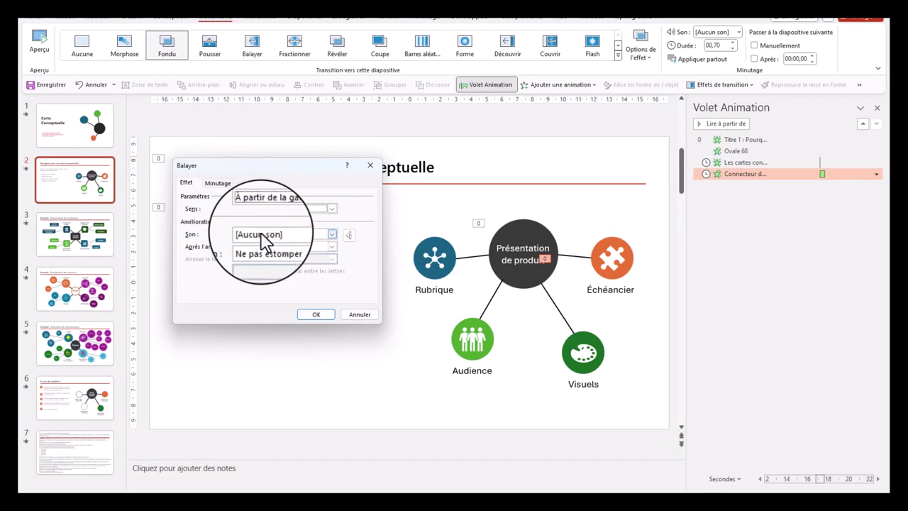
left_click(218, 183)
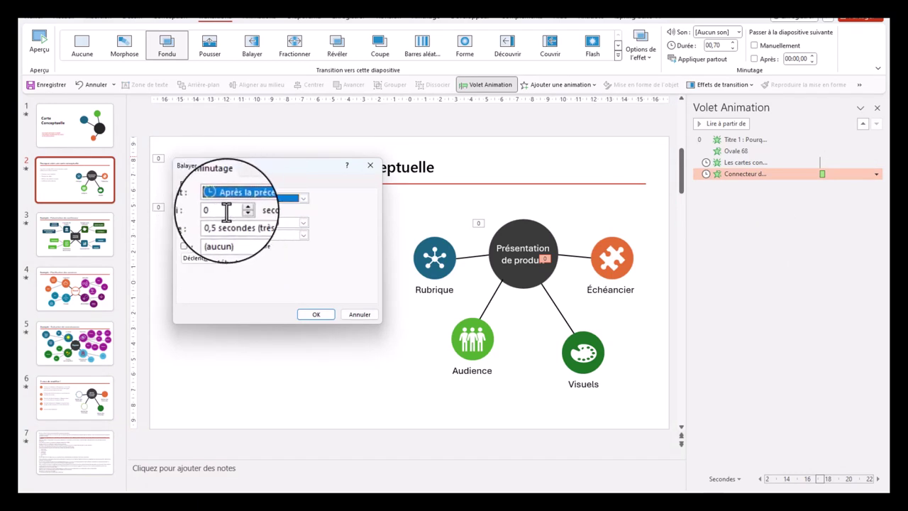
left_click(316, 314)
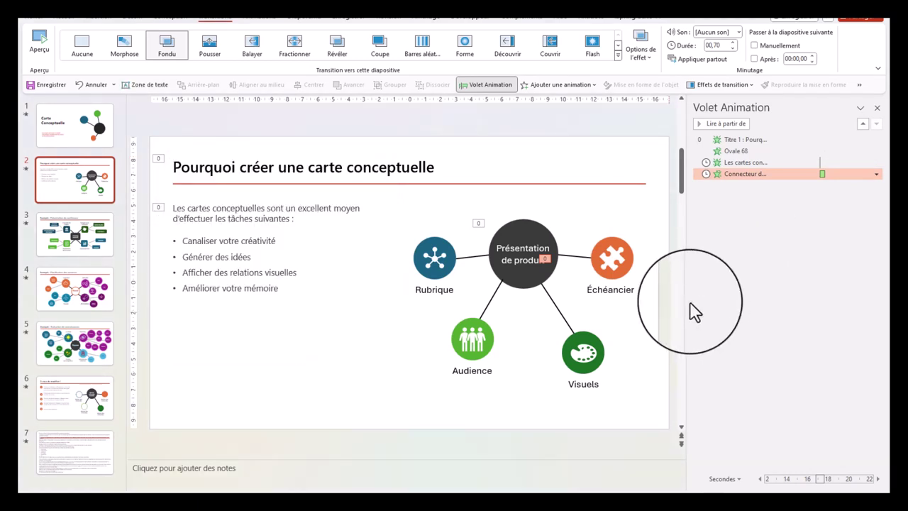
left_click(614, 257)
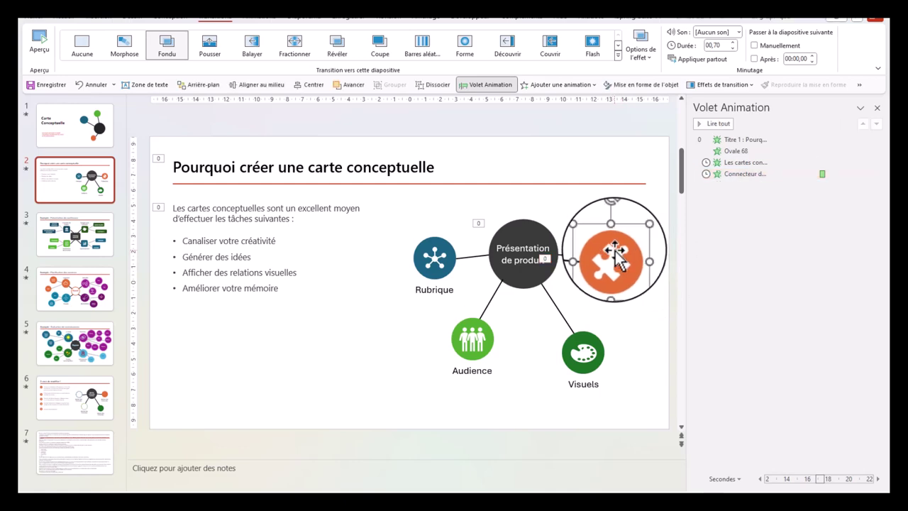
Step: Give the orange Échéancier icon group a Forme entrance starting after the previous animation
left_click(564, 84)
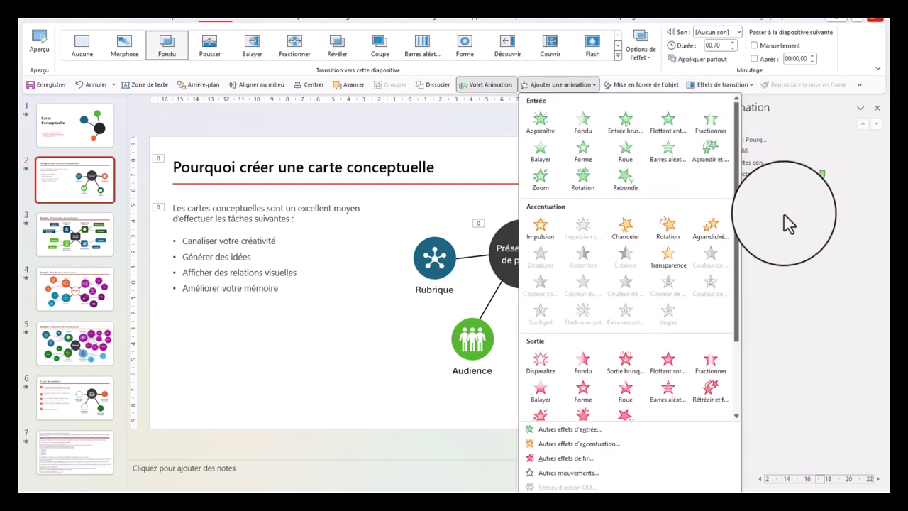
left_click(582, 149)
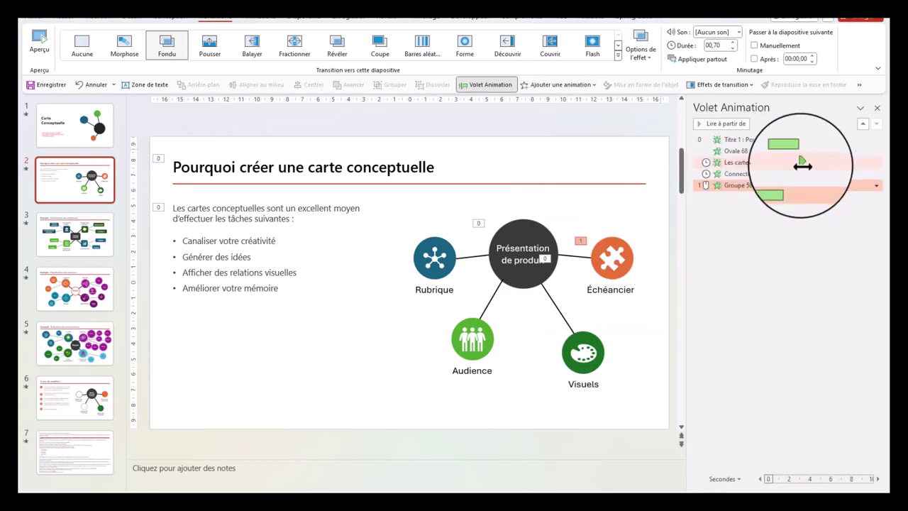
left_click(876, 187)
left_click(844, 234)
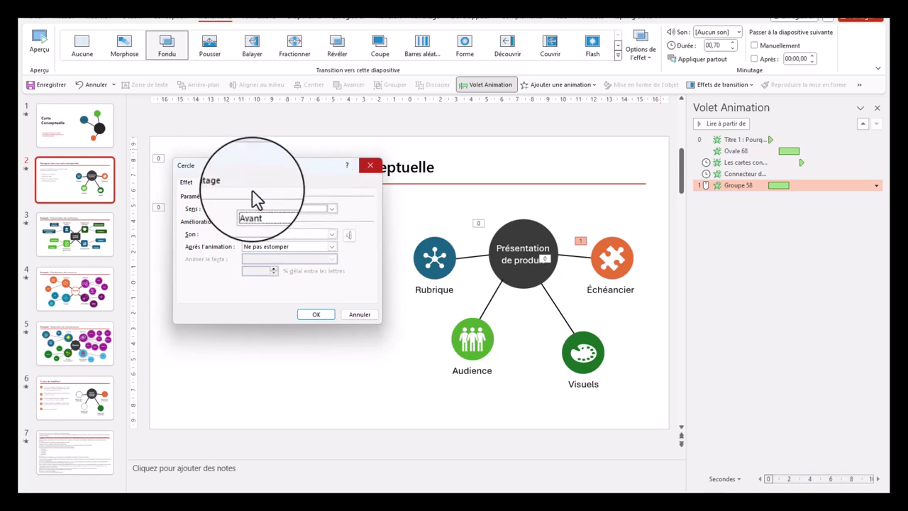
left_click(218, 183)
left_click(304, 199)
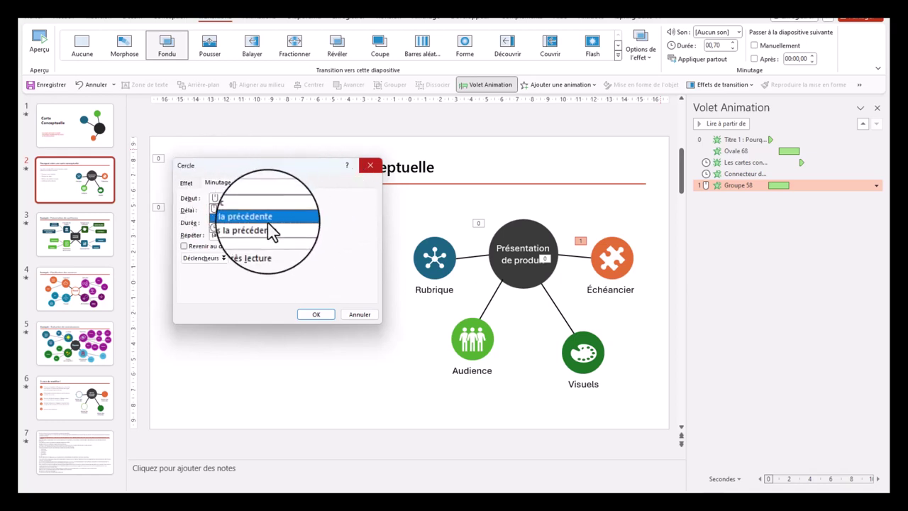
left_click(252, 227)
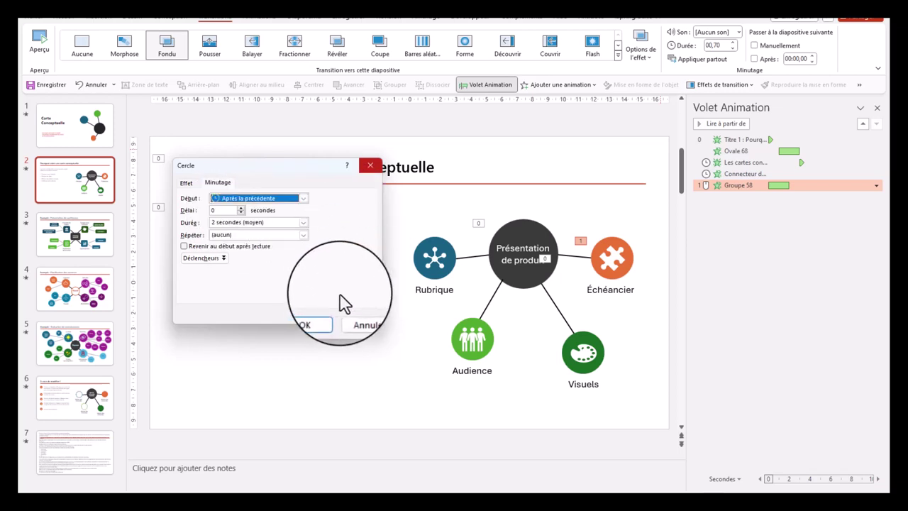
left_click(314, 324)
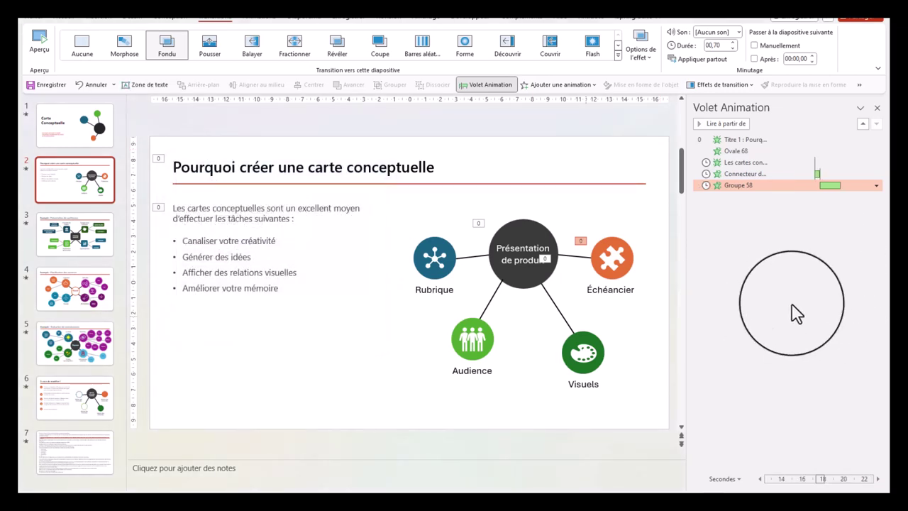
Step: Preview the animations and move the intro paragraph's animation up right after the title
left_click(723, 126)
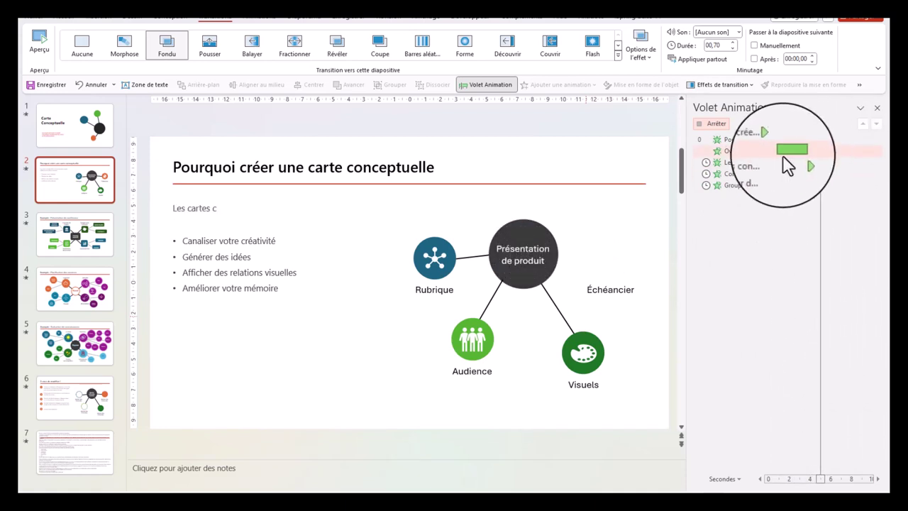
left_click(745, 163)
left_click_drag(779, 163, 778, 150)
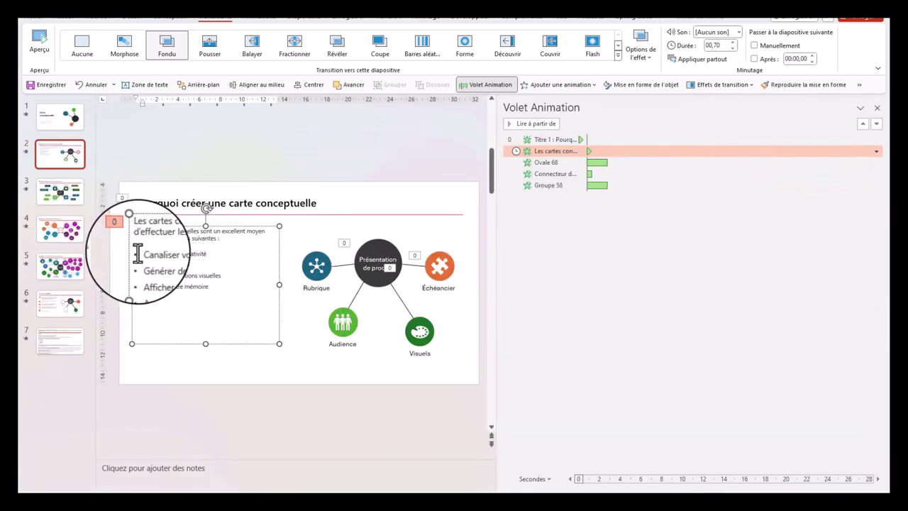
Step: Add an Apparaître entrance to the Canaliser votre créativité bullet and move it below Ovale 68
left_click_drag(139, 253, 193, 254)
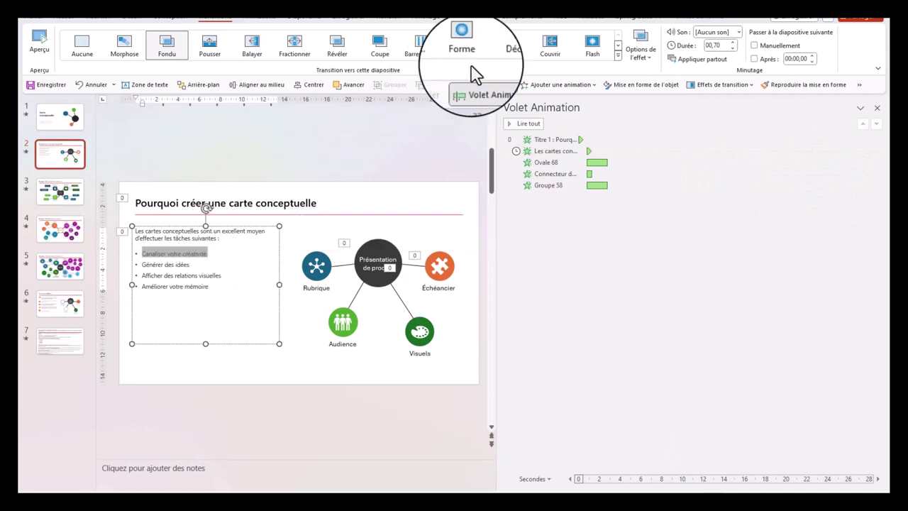
left_click(565, 89)
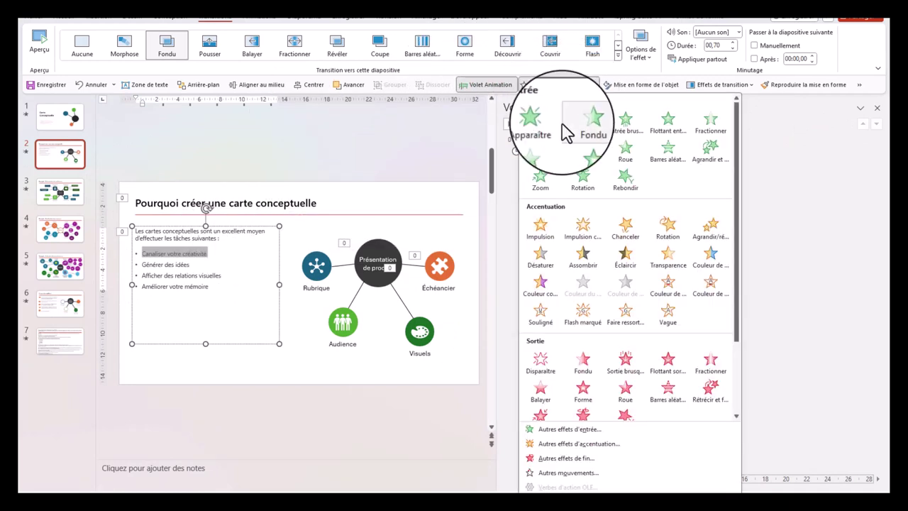
left_click(540, 125)
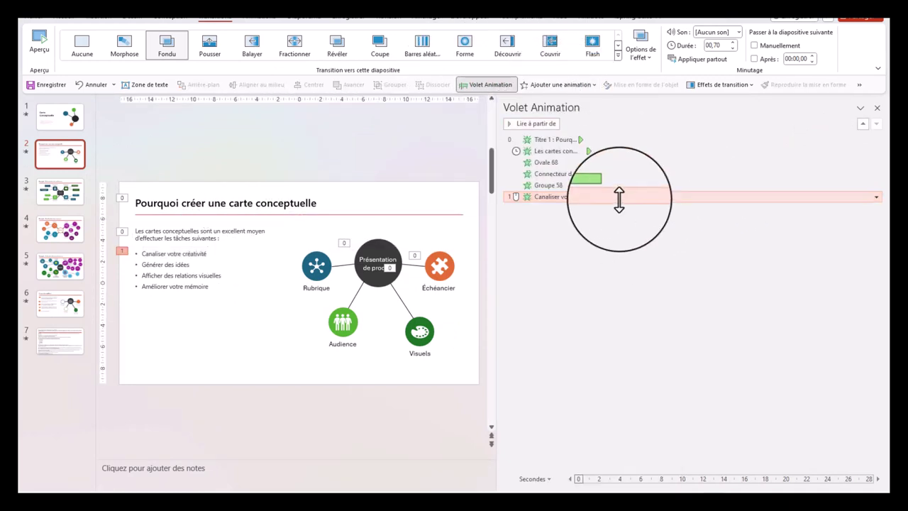
left_click_drag(617, 197, 619, 170)
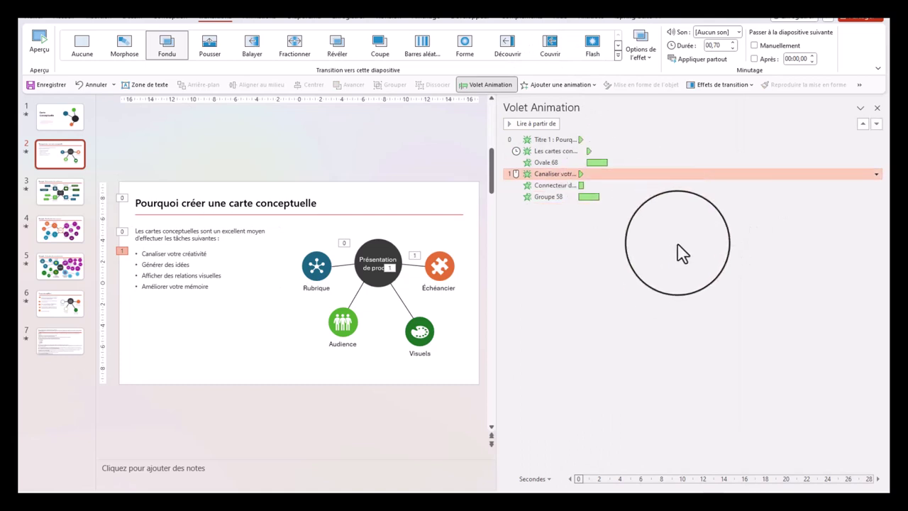
Step: Set the bullet animation's start to Avec la précédente, then reselect it for retiming
left_click(878, 174)
left_click(788, 227)
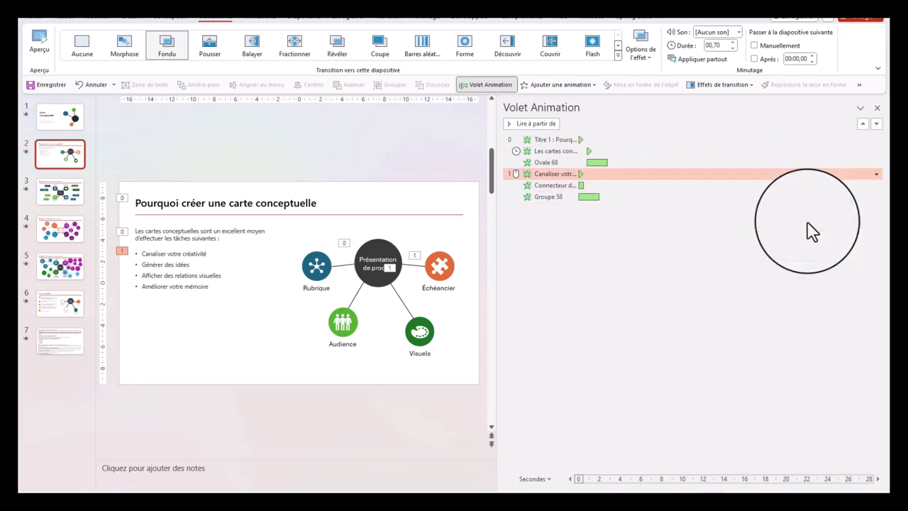
left_click(283, 234)
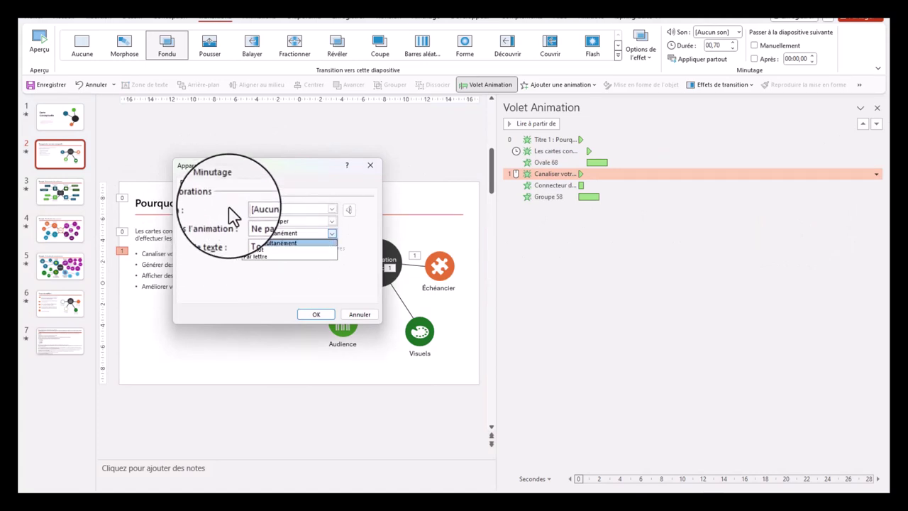
left_click(213, 183)
left_click(269, 198)
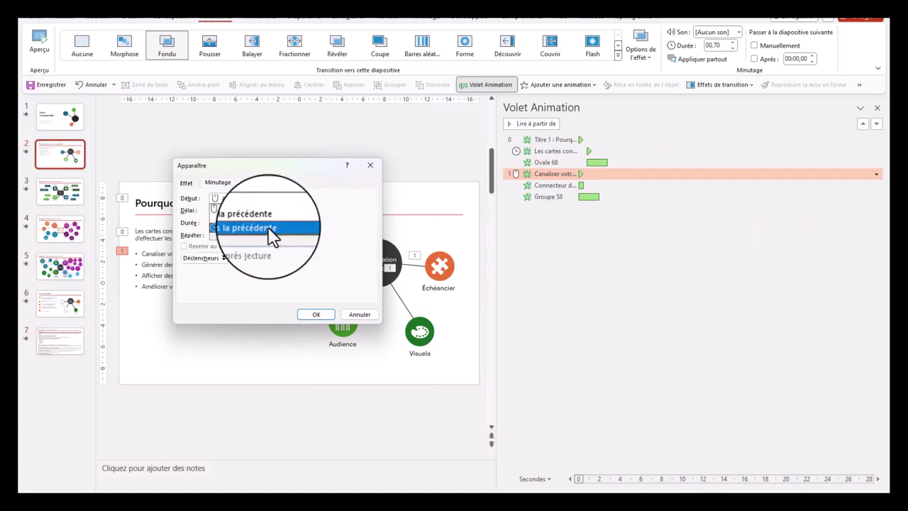
left_click(259, 217)
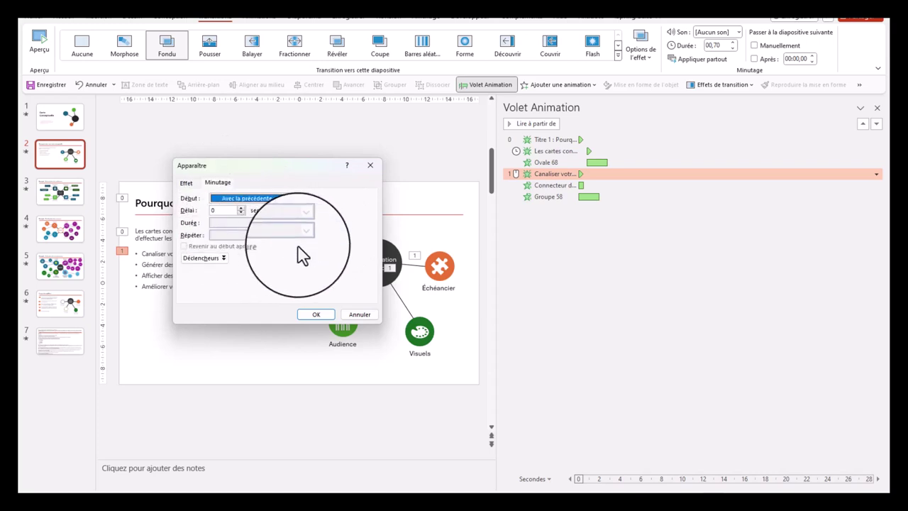
left_click(259, 198)
left_click(260, 221)
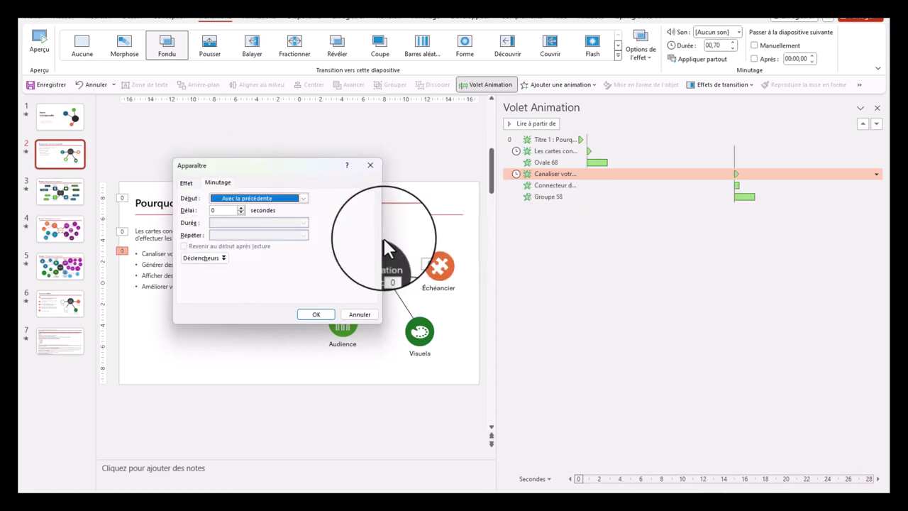
left_click(317, 316)
left_click(644, 304)
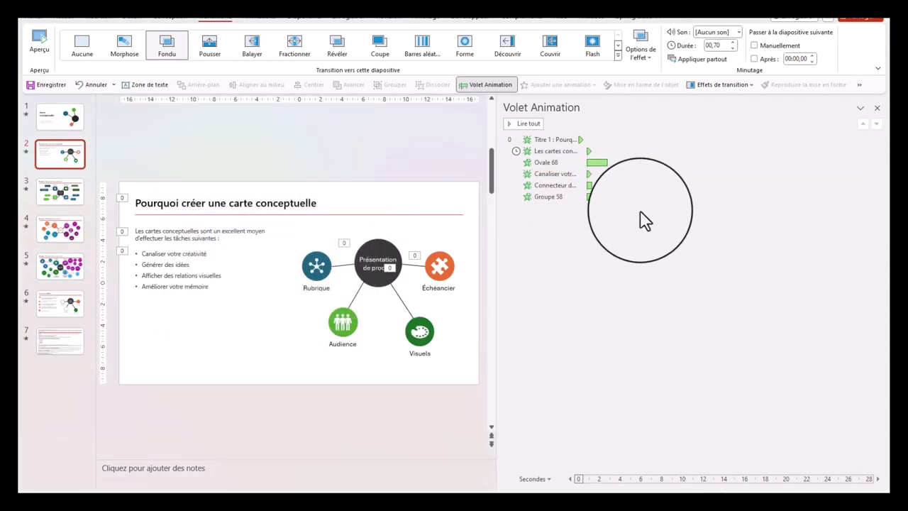
left_click(603, 175)
mouse_move(588, 173)
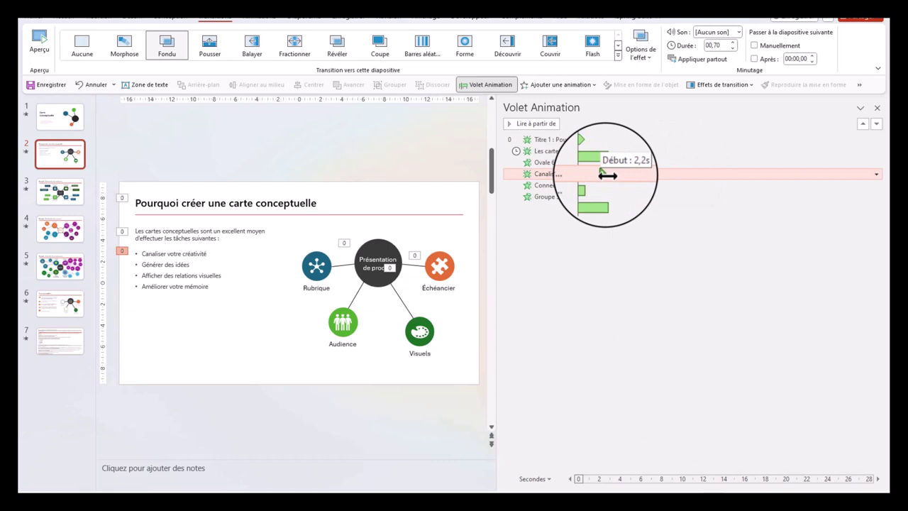
Step: Retime the Canaliser bullet to 2.2 s and Groupe 58 to 2.5 s, then preview slide 2
left_click_drag(608, 175, 609, 197)
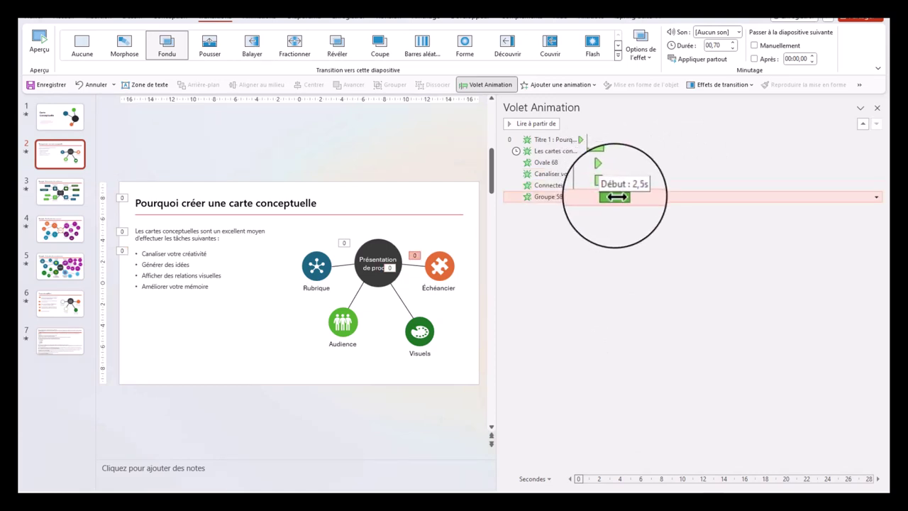
left_click(608, 263)
left_click(523, 124)
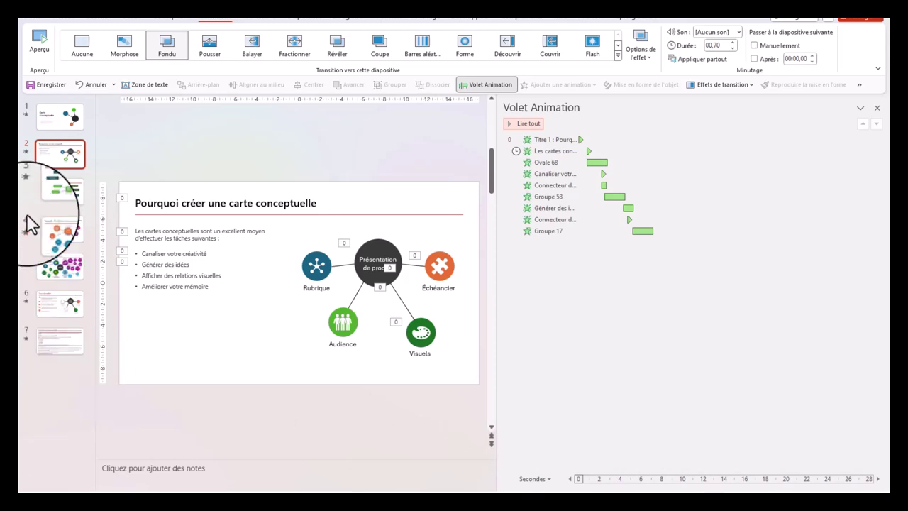
left_click_drag(494, 124, 692, 124)
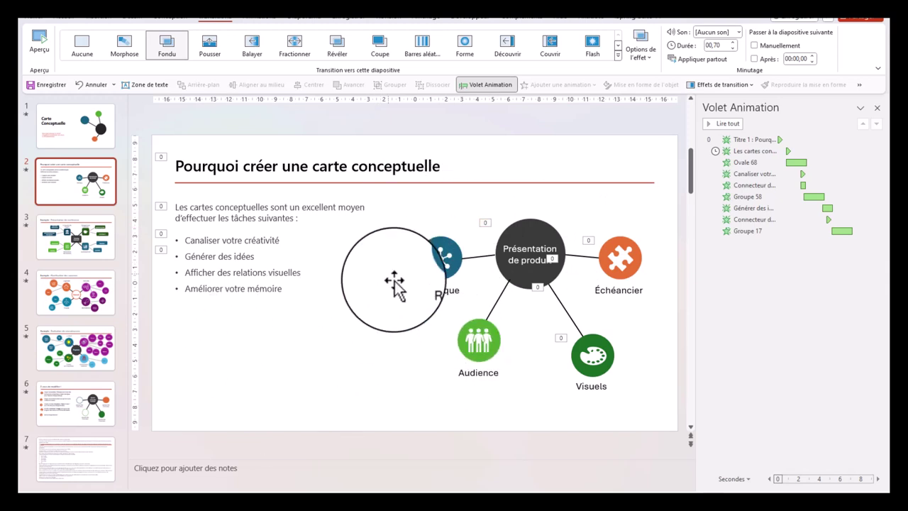
Step: Go to slide 4's Hawaï vacation map and inspect the Logement icon, Activités icon and a connector
left_click(74, 292)
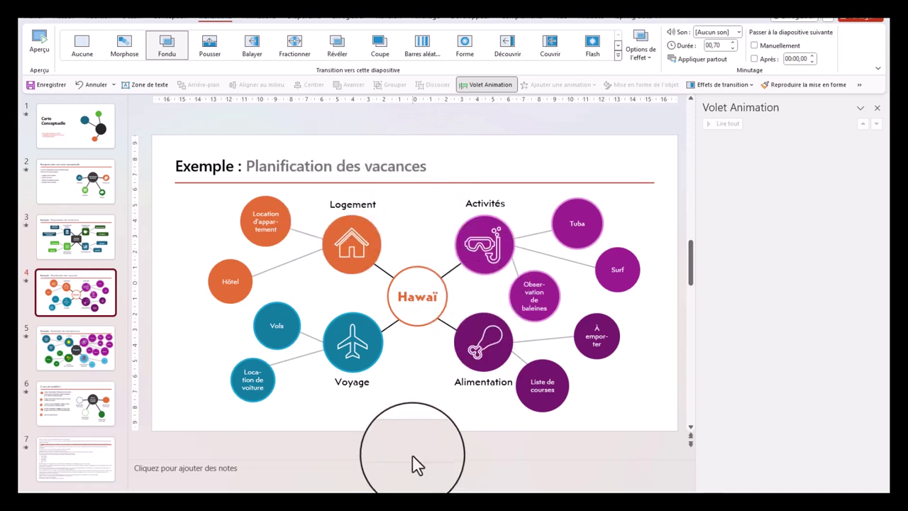
left_click(353, 245)
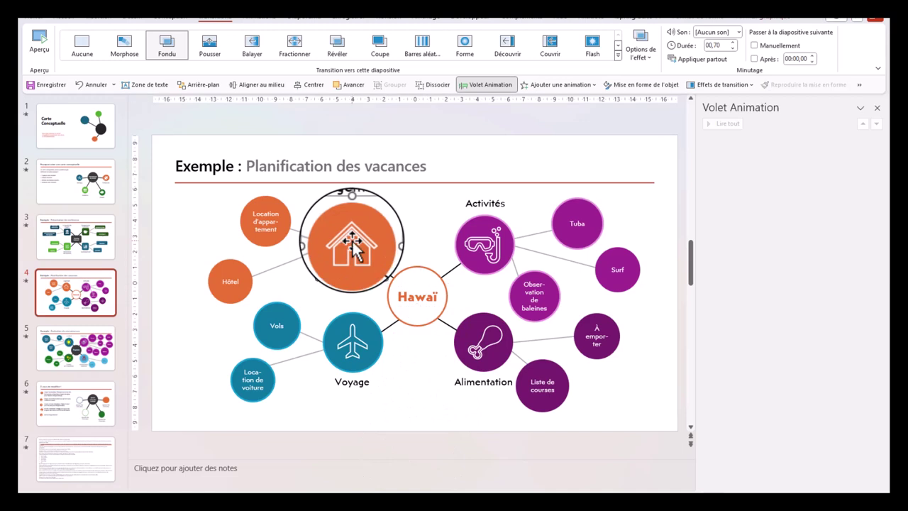
left_click(489, 226)
left_click(580, 264)
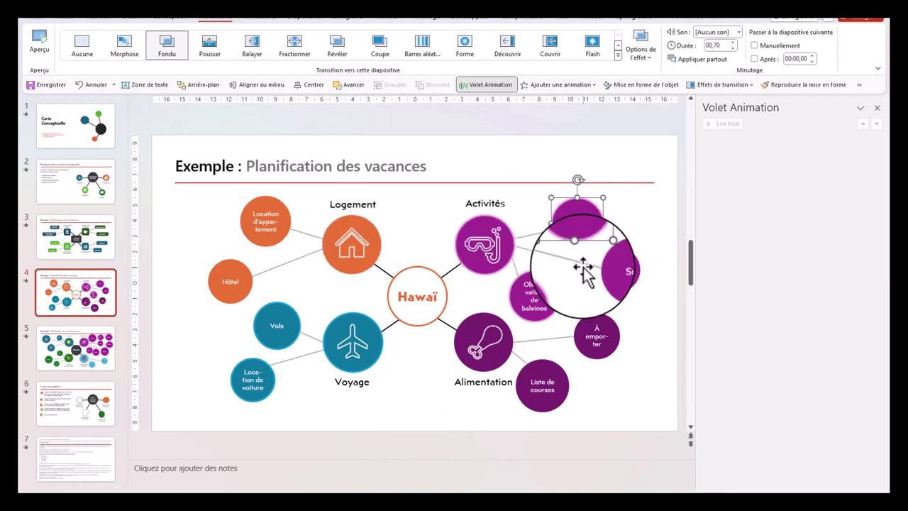
Step: Give the central Hawaï circle a Forme (circle) entrance effect
left_click(386, 327)
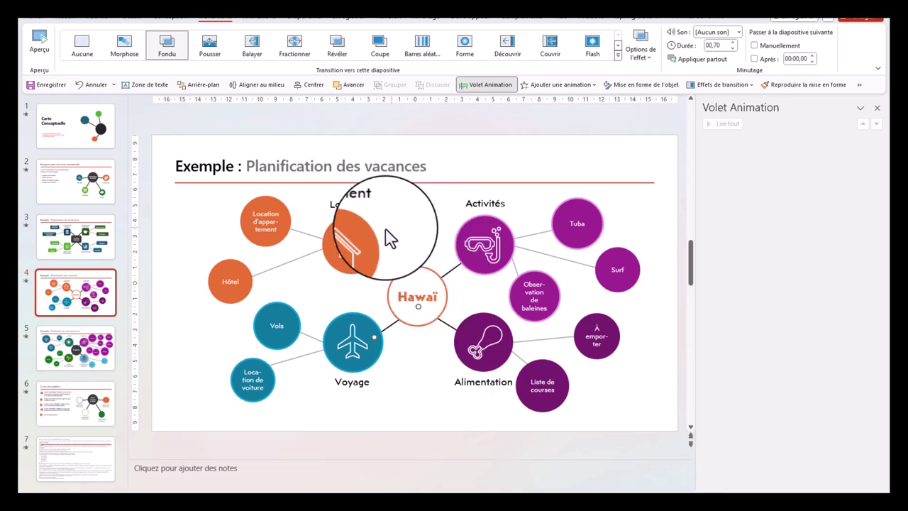
left_click(414, 283)
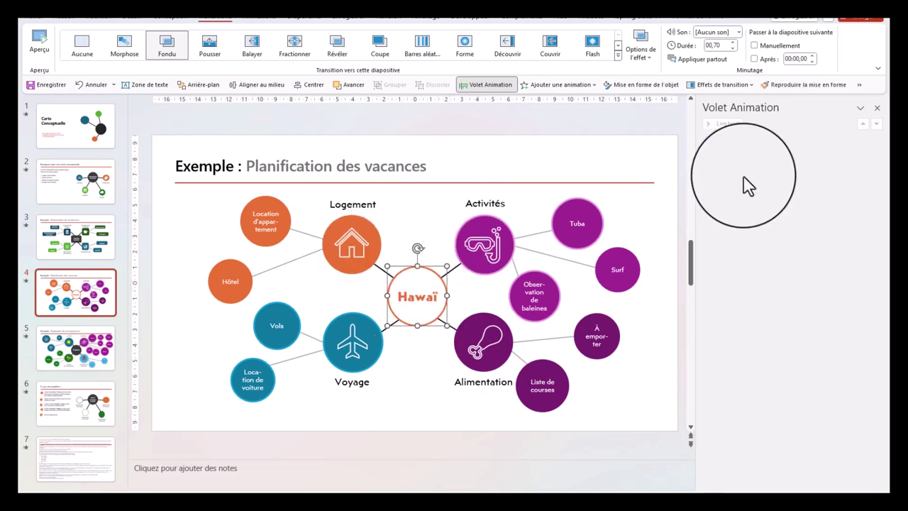
left_click(560, 85)
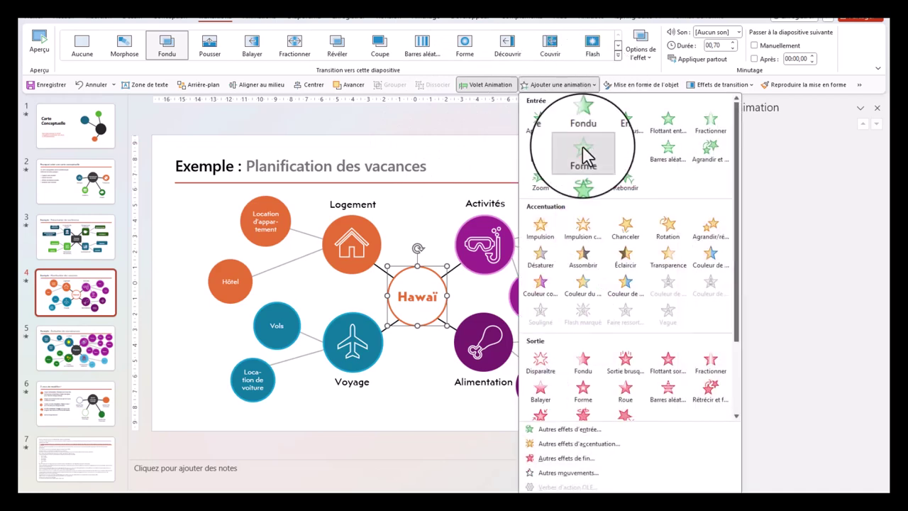
left_click(583, 122)
Step: Set Hawaï's animation to start Avec la précédente in the Minutage settings
double_click(840, 140)
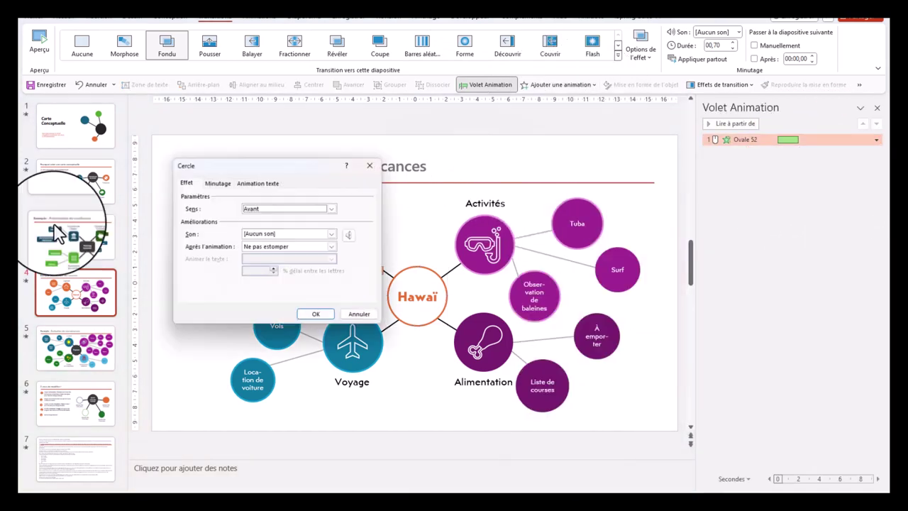
left_click(221, 186)
left_click(303, 199)
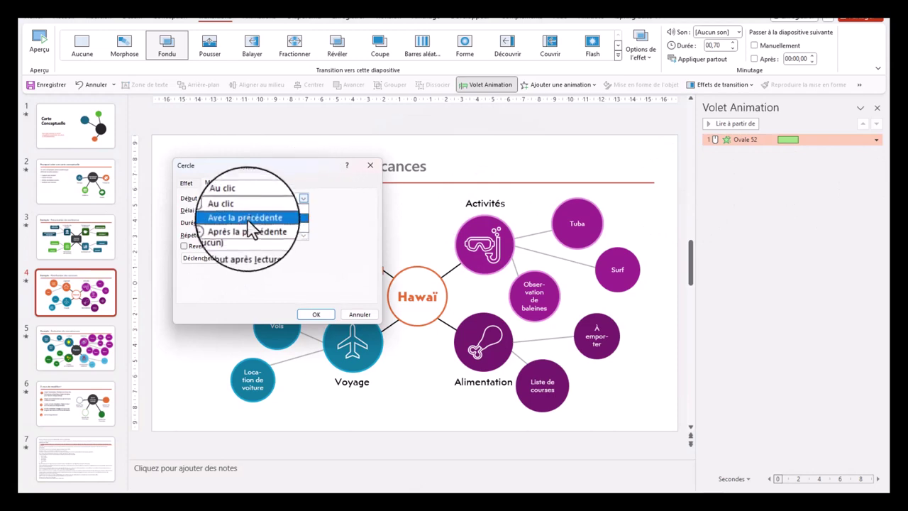
left_click(247, 217)
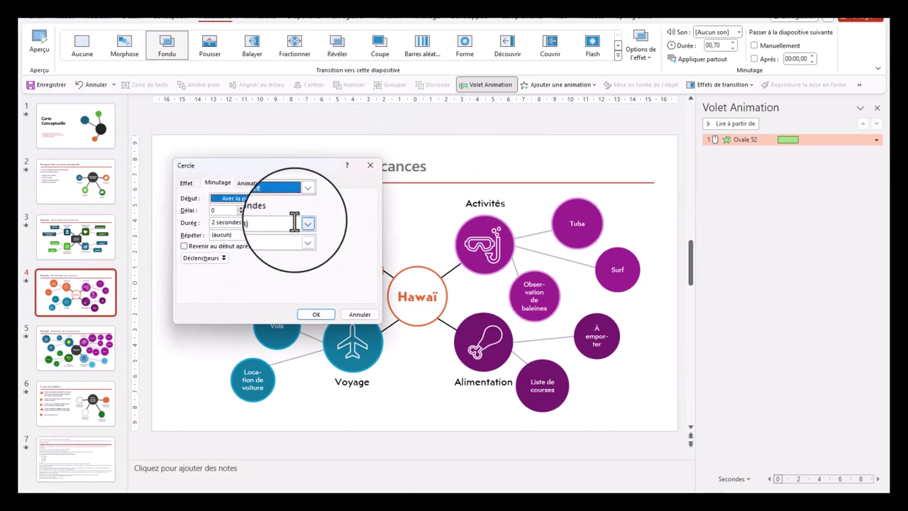
left_click(315, 310)
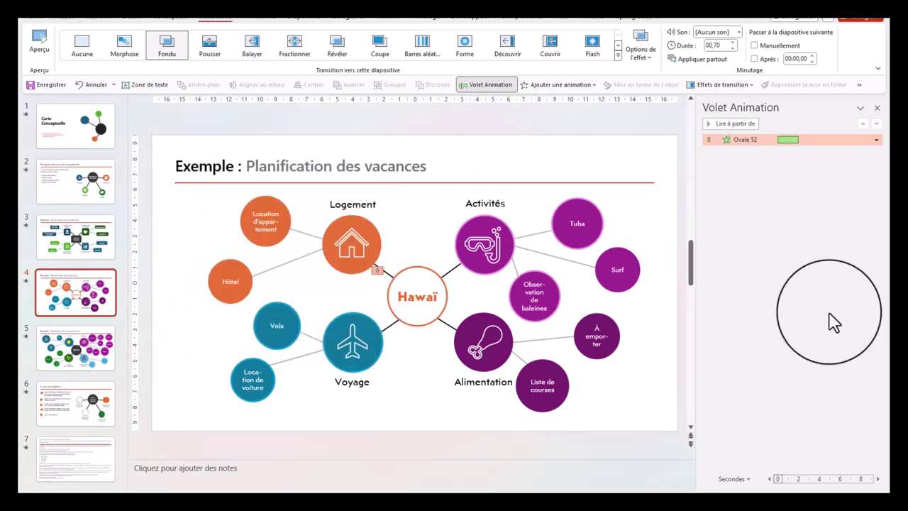
Step: Add a Fondu entrance to the Hawaï–Activités connector
left_click(451, 271)
left_click(560, 86)
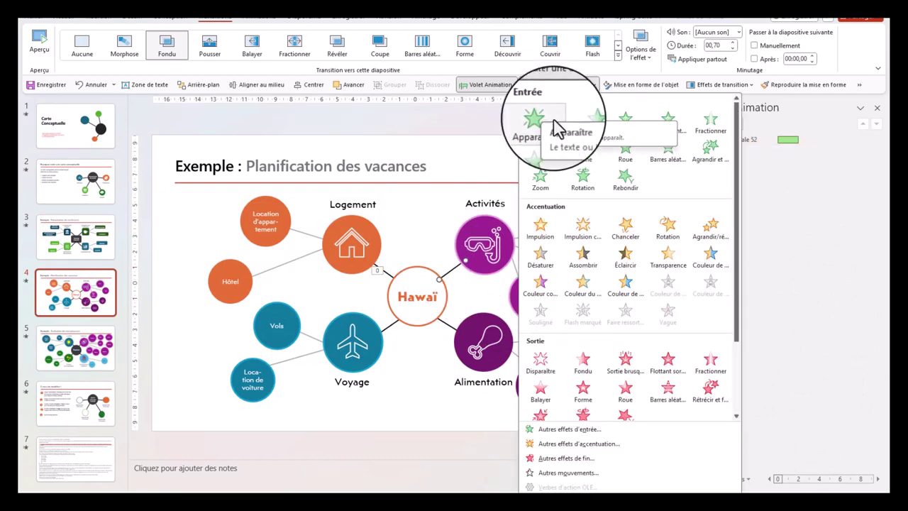
left_click(583, 124)
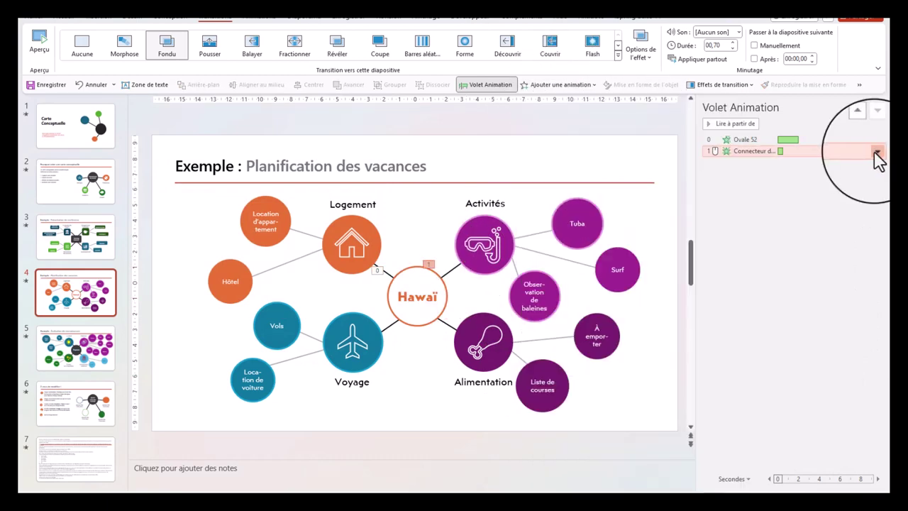
Step: Make the connector start with the previous animation, delayed to 2,0 s
left_click(875, 153)
left_click(812, 200)
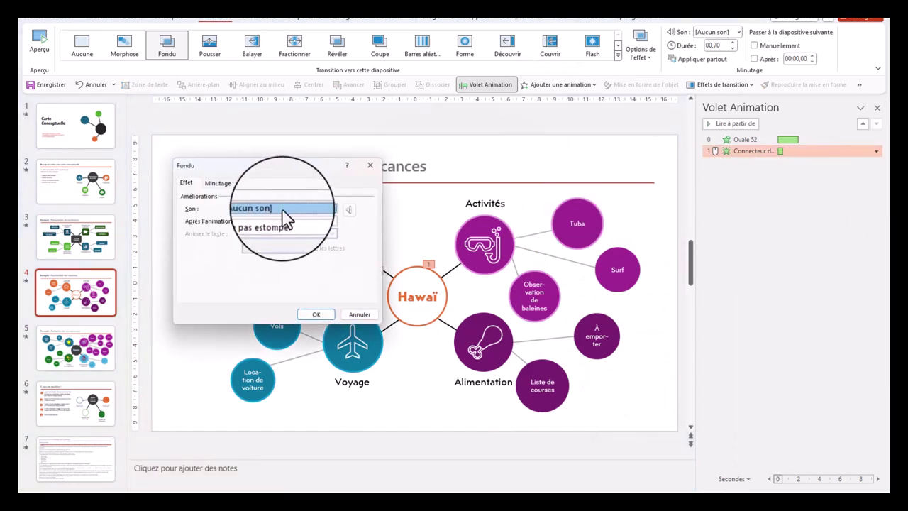
left_click(218, 183)
left_click(316, 314)
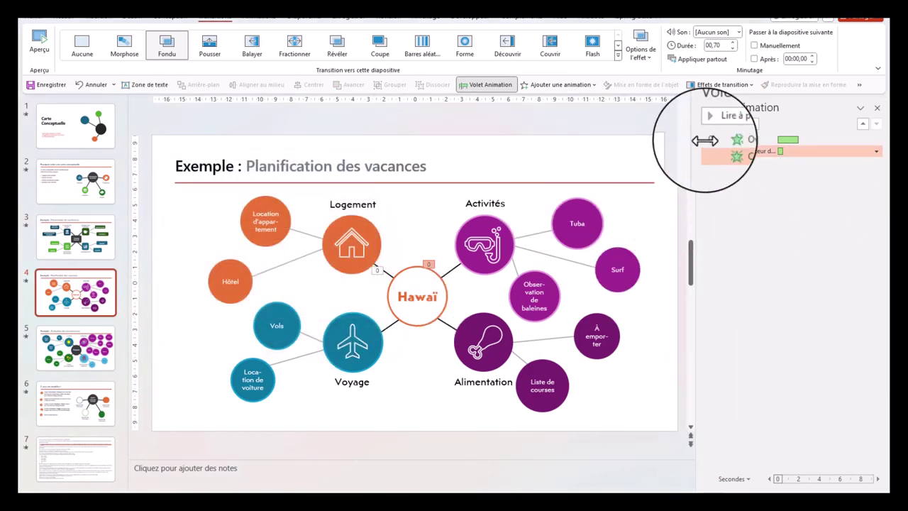
left_click_drag(781, 152, 800, 160)
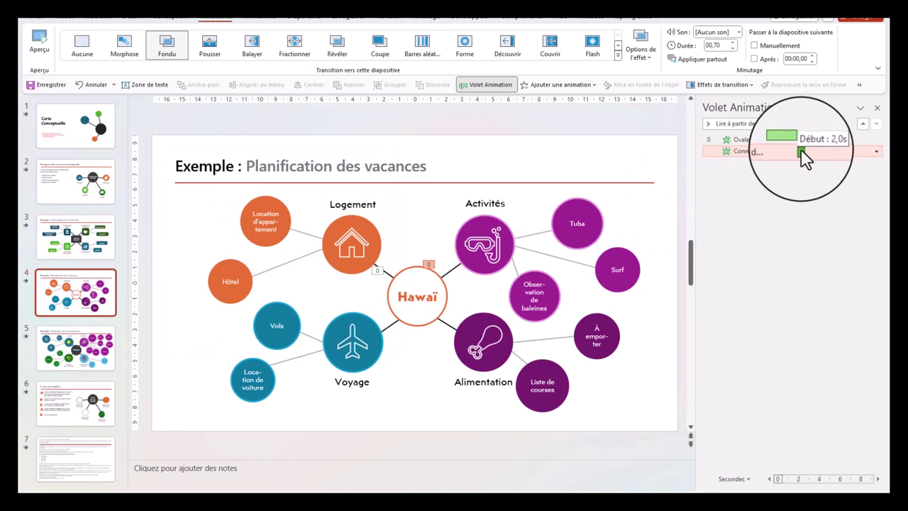
left_click(547, 220)
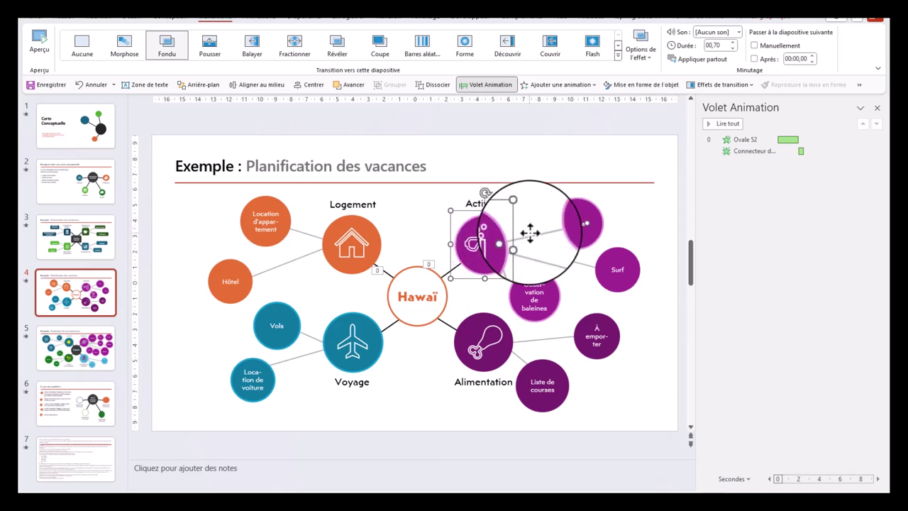
Step: Select the Tuba, Surf and Observation de baleines circles and give them an entrance effect
left_click(568, 225, "shift")
left_click(612, 268, "shift")
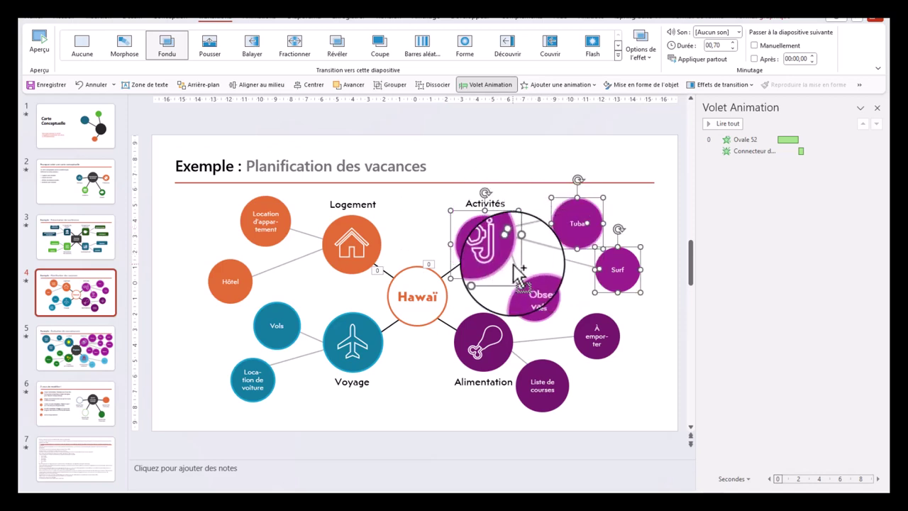
left_click(522, 285, "shift")
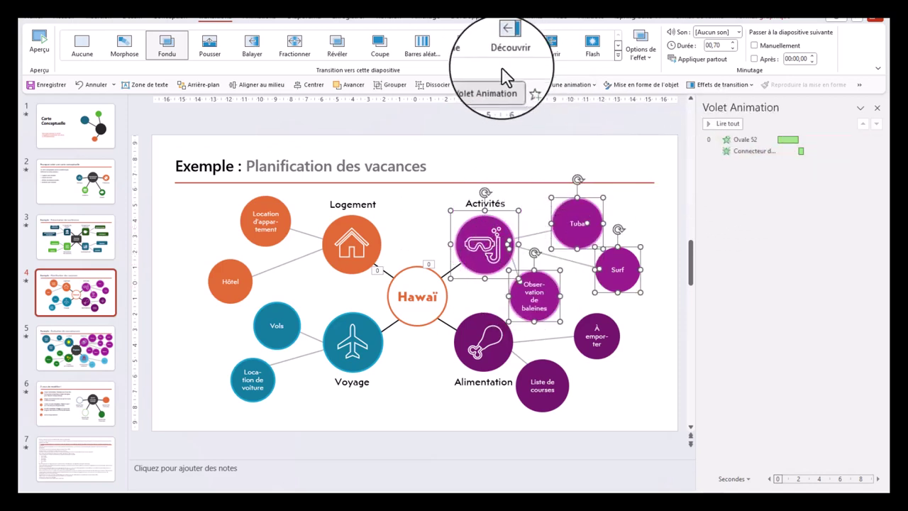
left_click(561, 85)
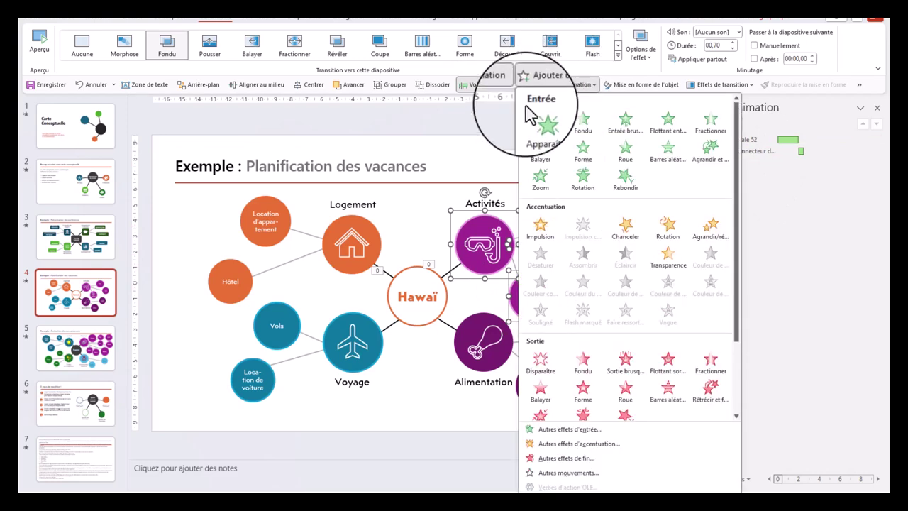
left_click(669, 126)
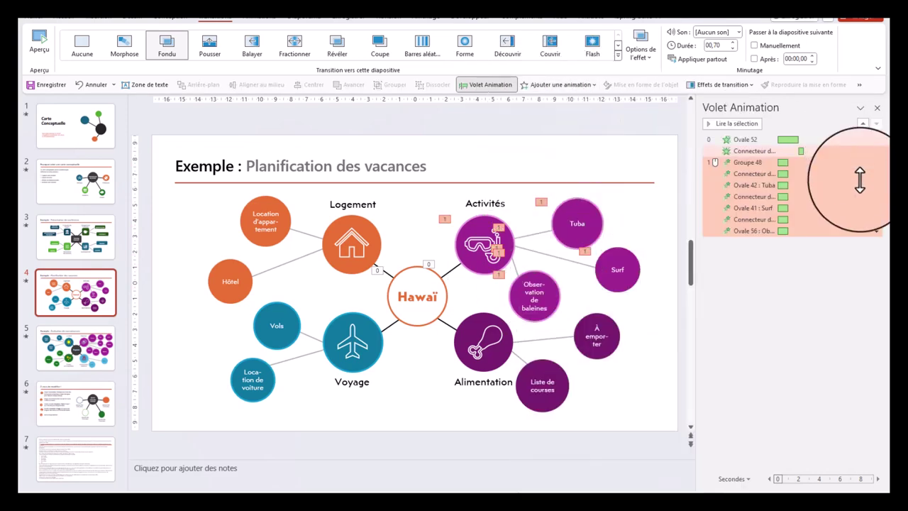
Step: Set the Activités animations to Après la précédente, preview them, then go to slide 5
left_click(876, 232)
left_click(817, 275)
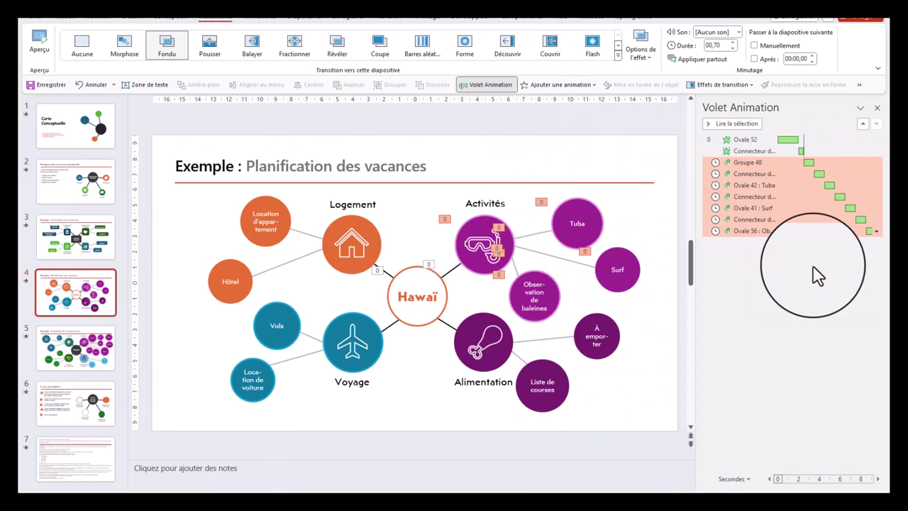
left_click(817, 275)
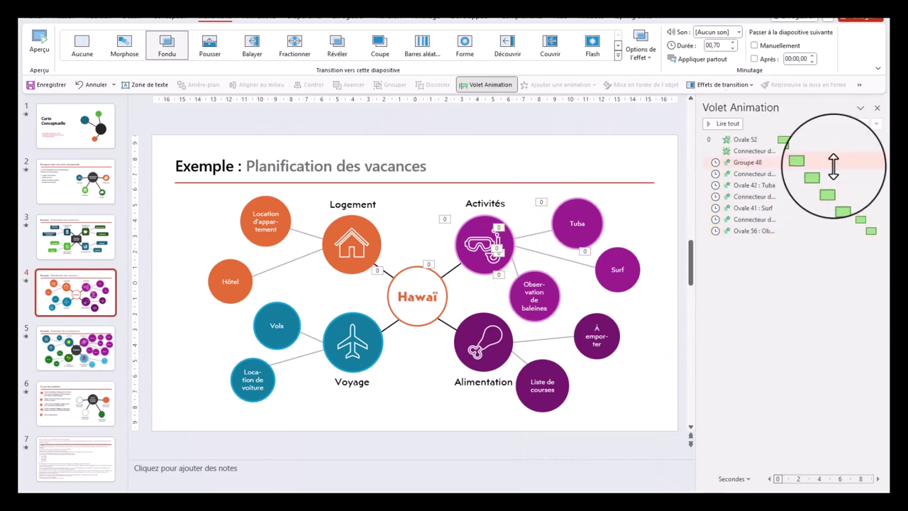
left_click(725, 124)
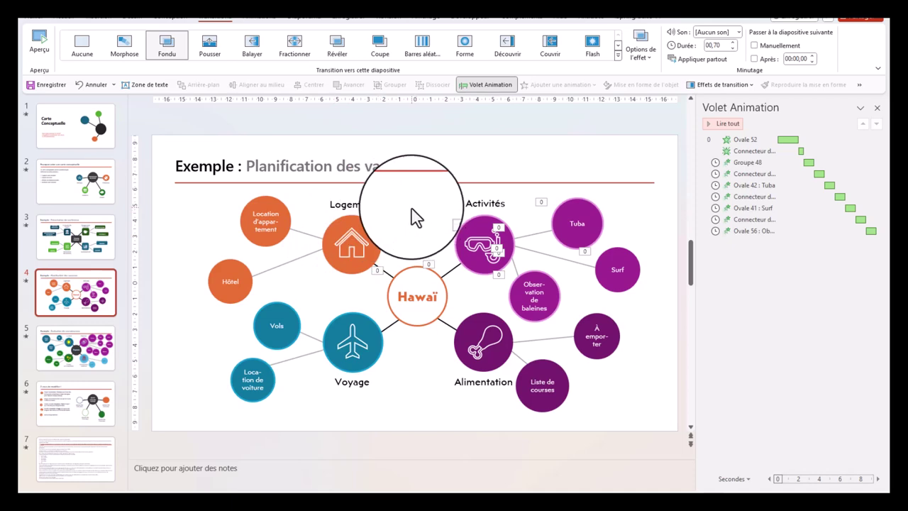
left_click(81, 341)
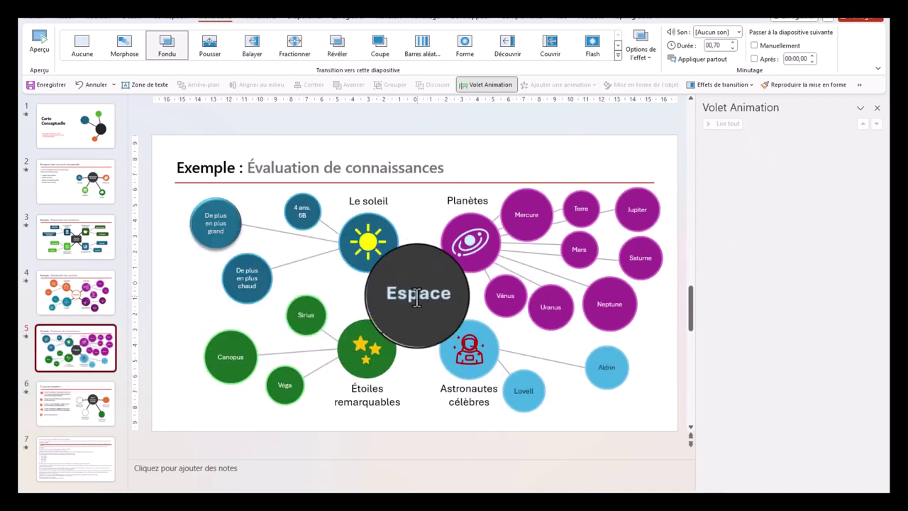
Step: Select the Planètes circle, then switch to the À vous de modifier ! slide
left_click(465, 236)
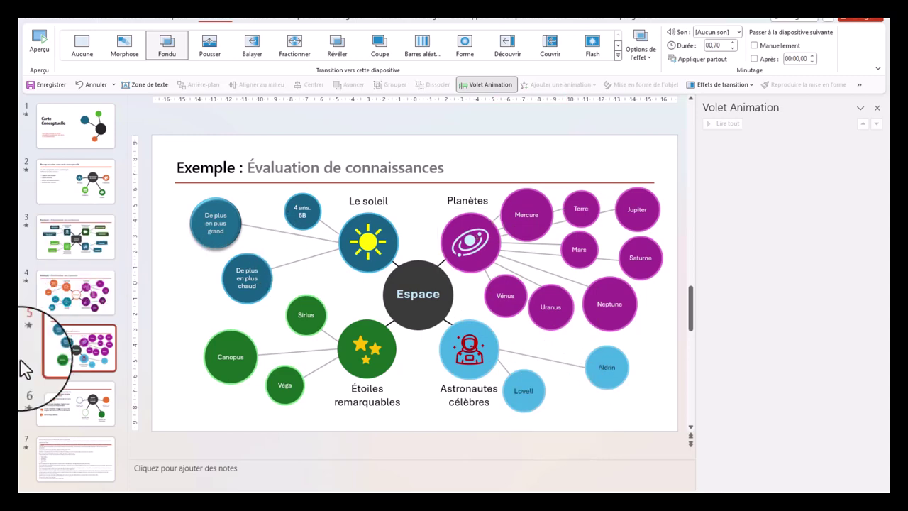
left_click(75, 401)
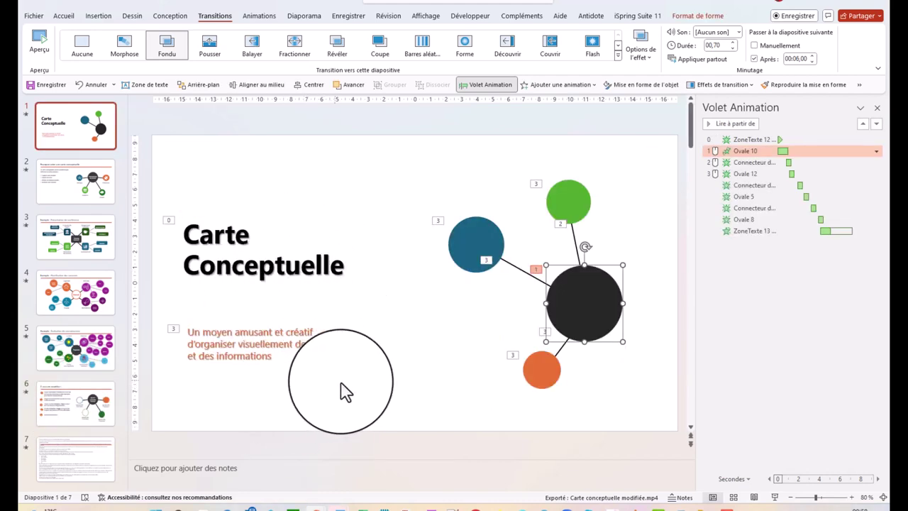
Step: Delete the black central circle and draw a six-pointed star in its place at the hub
left_click_drag(584, 305, 594, 299)
key("Delete")
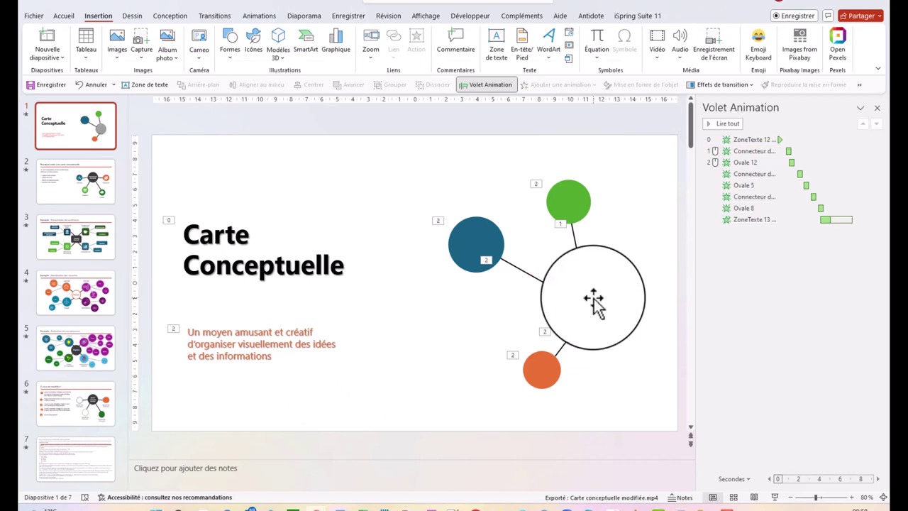
left_click(230, 62)
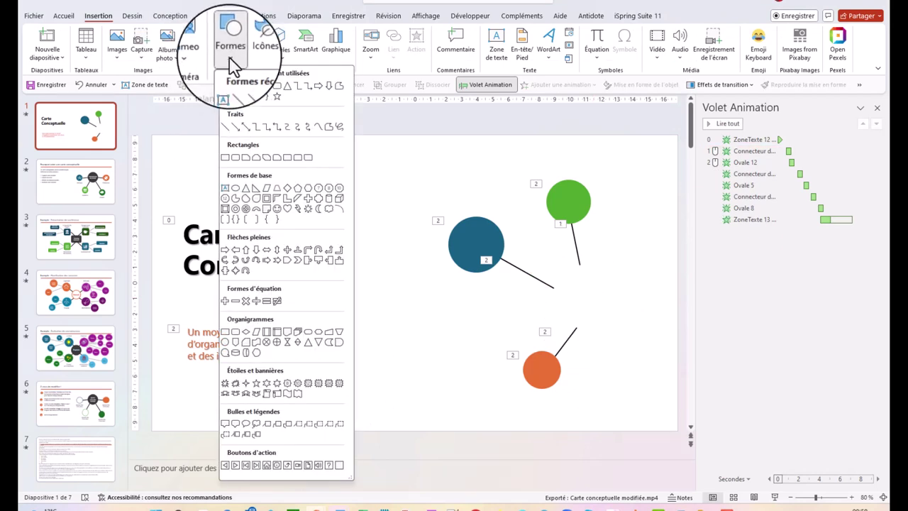
left_click(266, 383)
left_click_drag(557, 271, 618, 336)
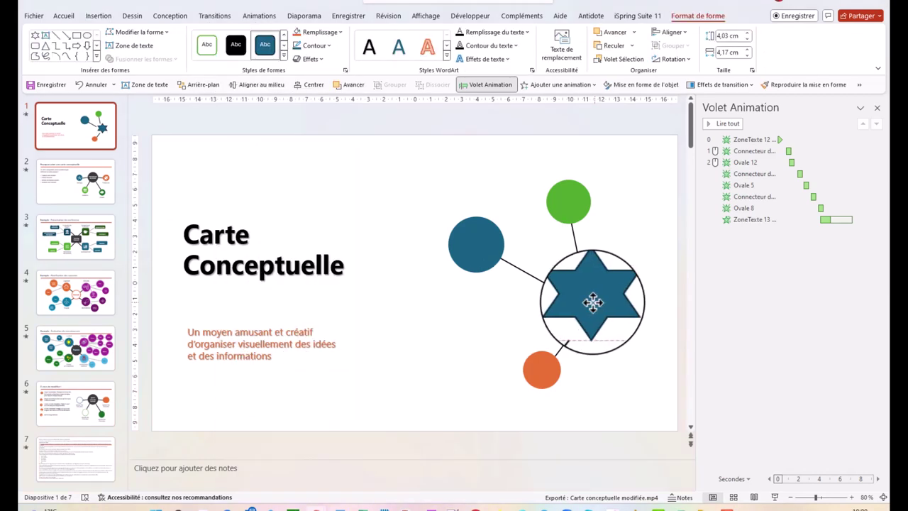
left_click_drag(588, 303, 544, 285)
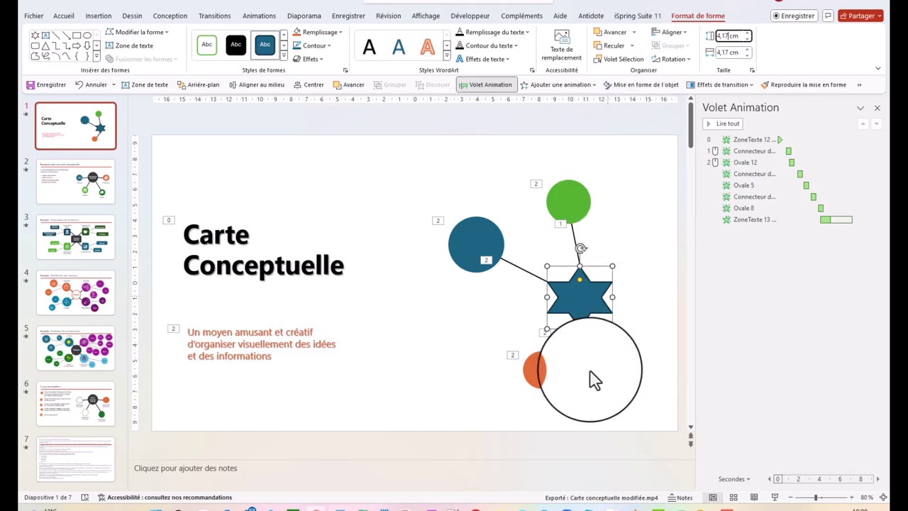
left_click(595, 389)
left_click(575, 298)
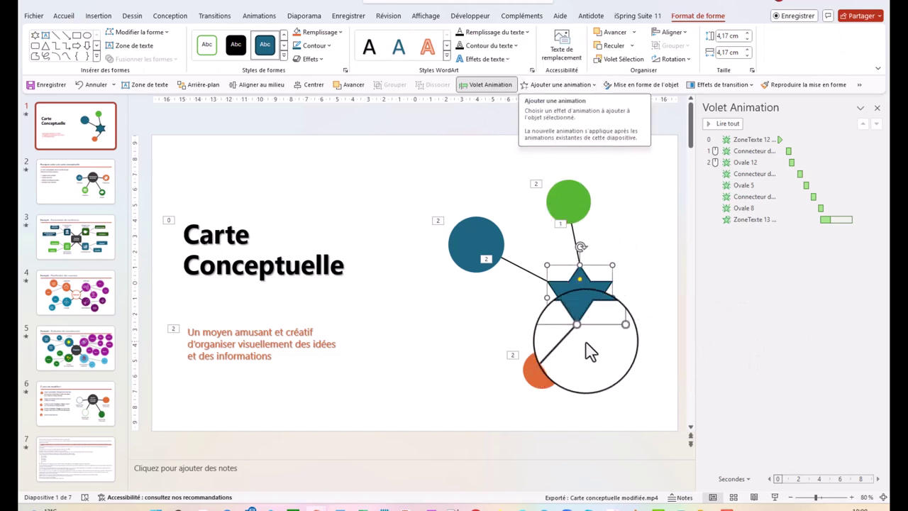
Step: Change the central star's fill from blue to black
right_click(583, 303)
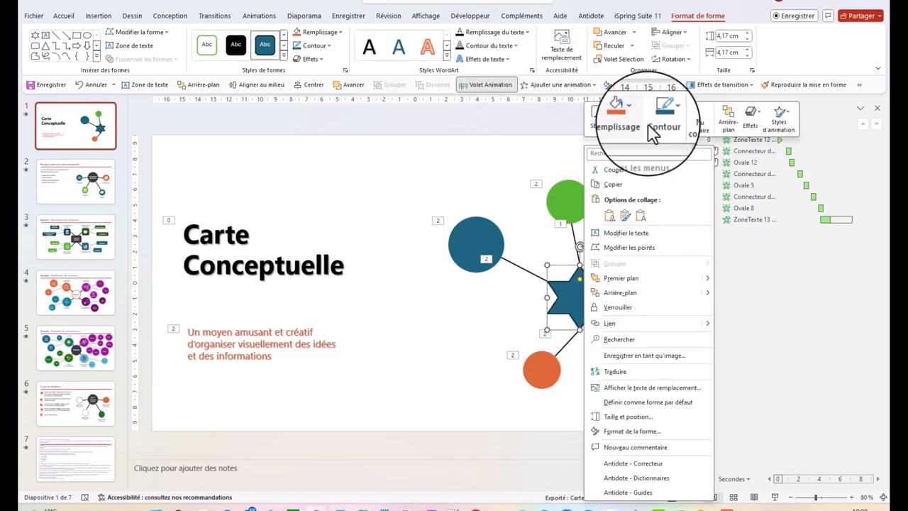
left_click(320, 32)
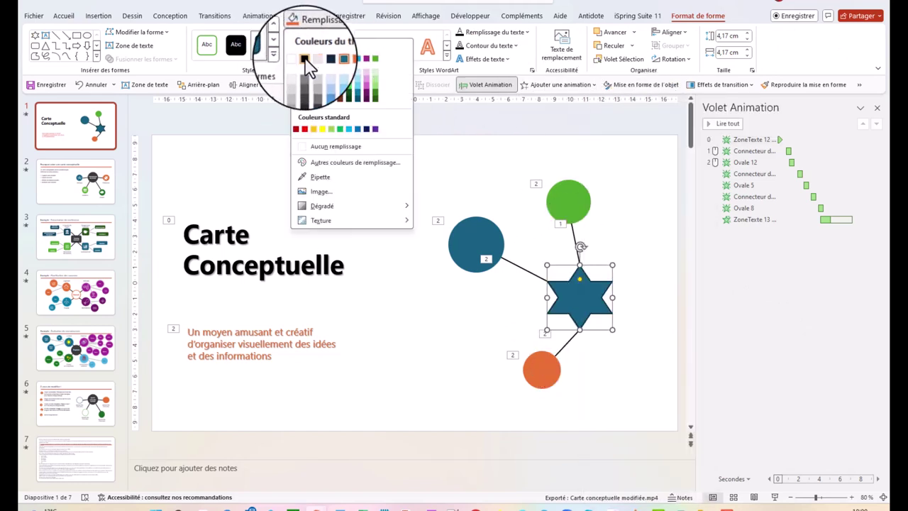
left_click(304, 56)
left_click(580, 280)
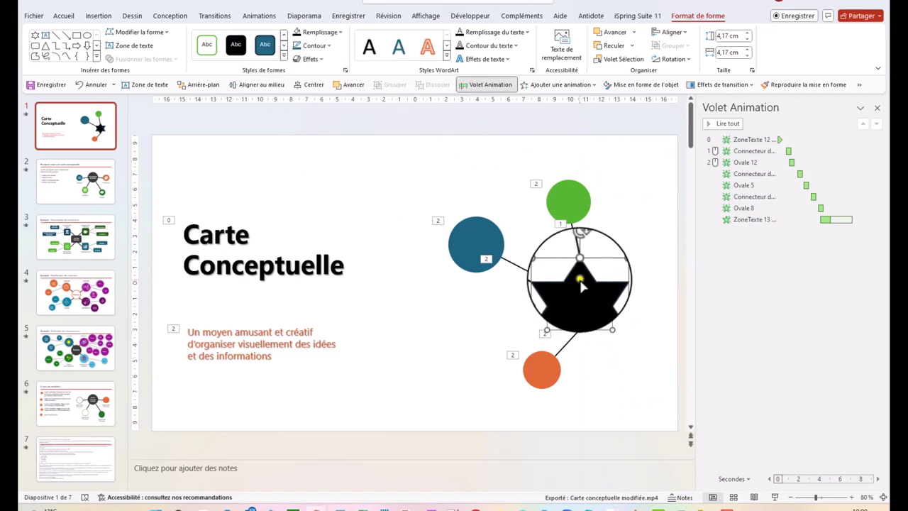
left_click(649, 397)
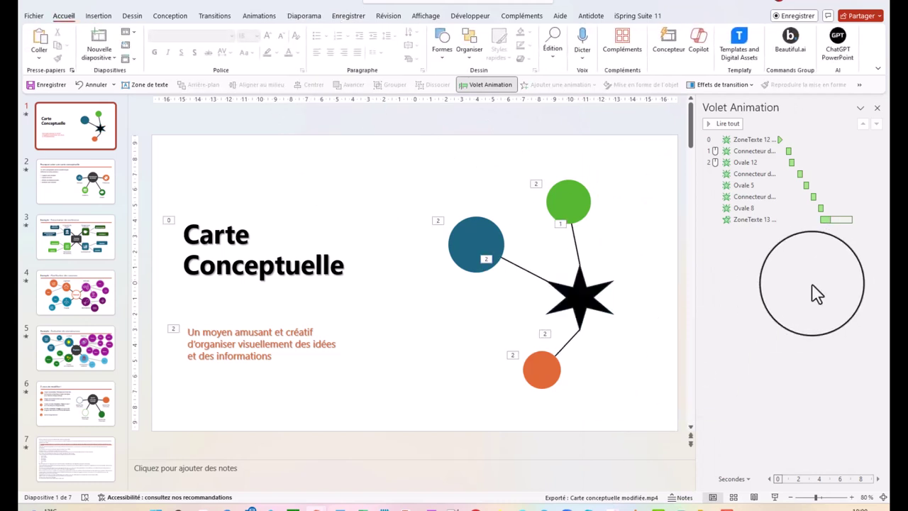
Step: Add an entrance effect to the black star and move it near the top of the sequence
left_click(565, 283)
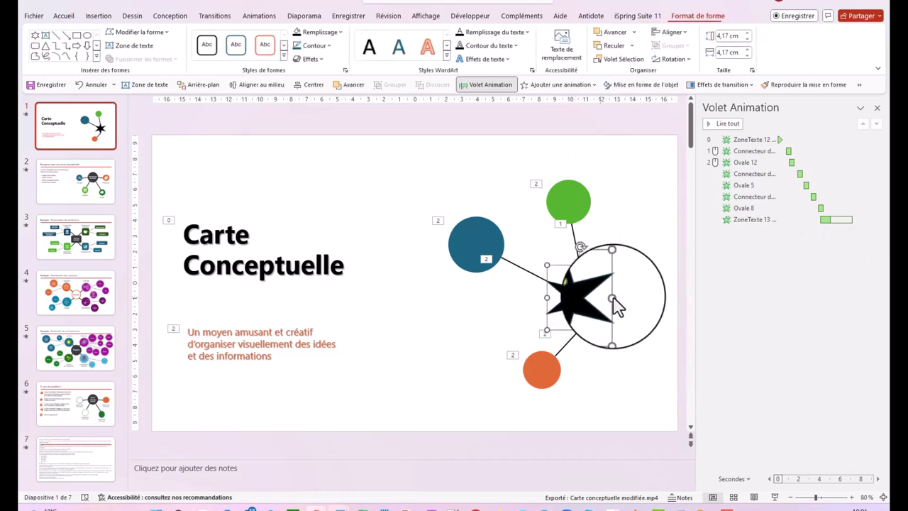
left_click(560, 85)
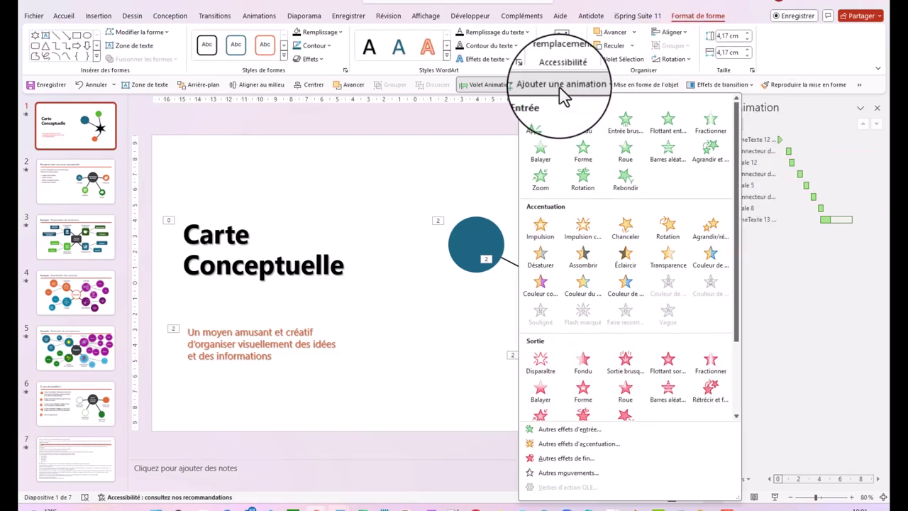
left_click(583, 122)
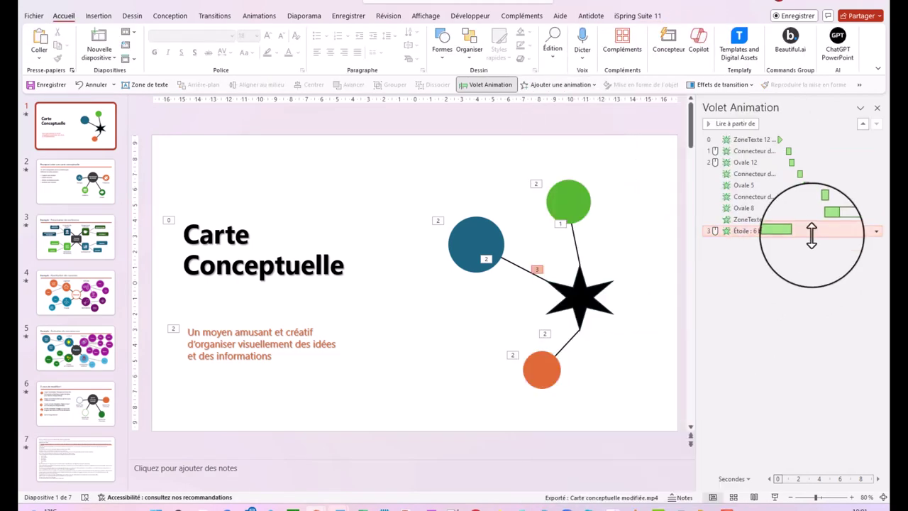
mouse_move(810, 233)
left_mouse_down()
mouse_move(809, 149)
mouse_move(788, 136)
left_mouse_up()
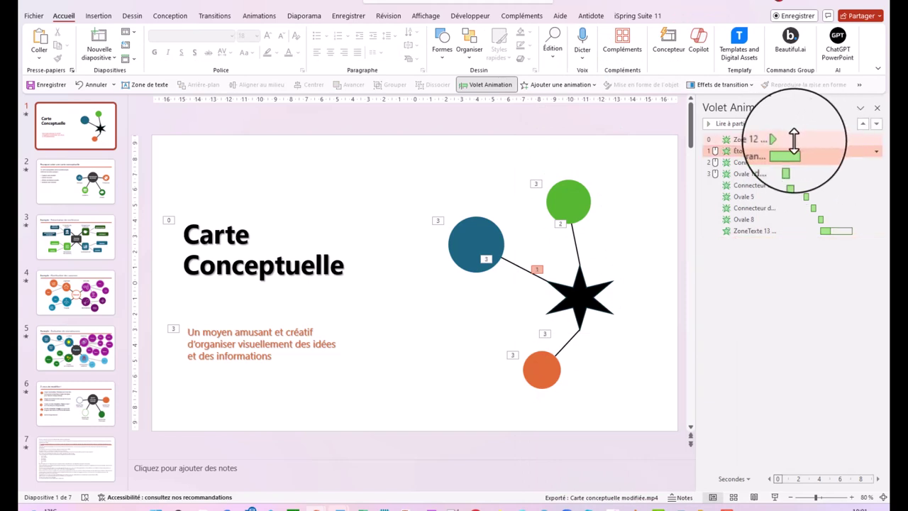
Step: Set the star's animation to start Avec la précédente
left_click(877, 151)
left_click(815, 201)
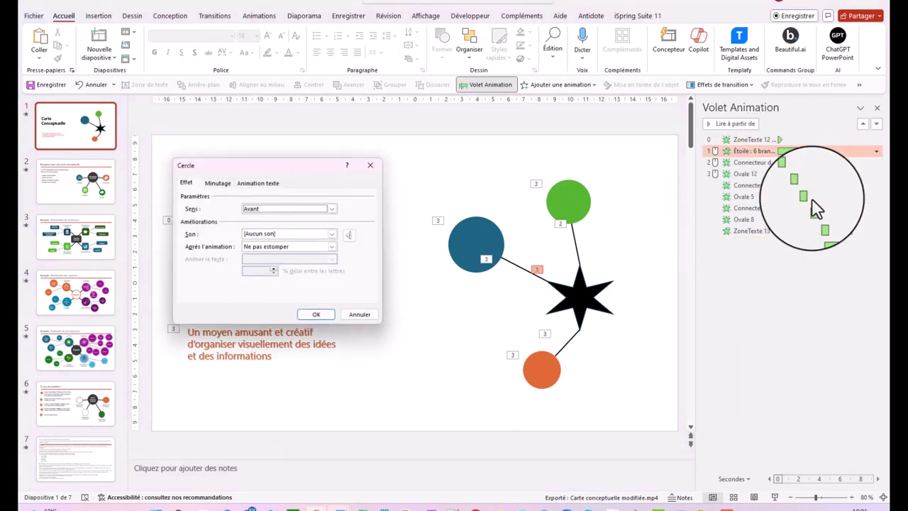
left_click(217, 182)
left_click(294, 209)
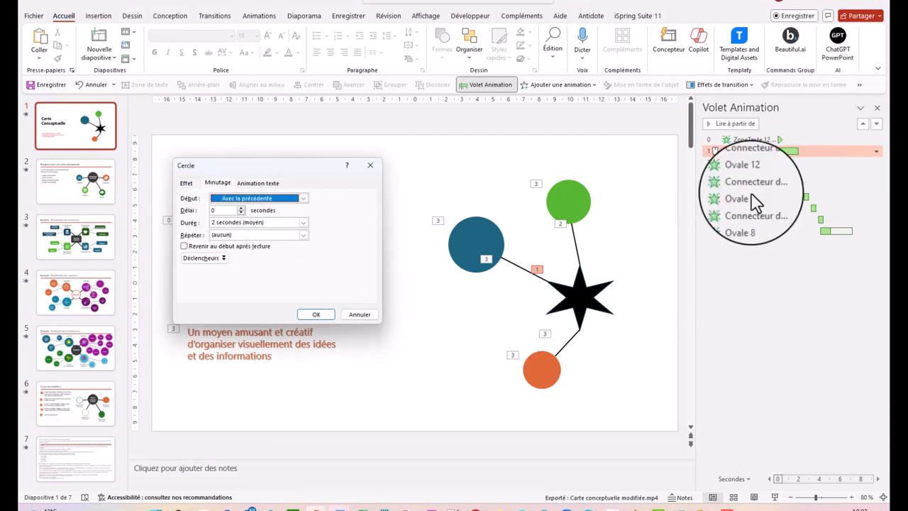
key("Return")
Step: Set the remaining animations down to ZoneTexte 13 to Après la précédente and preview all
left_click(867, 232, "shift")
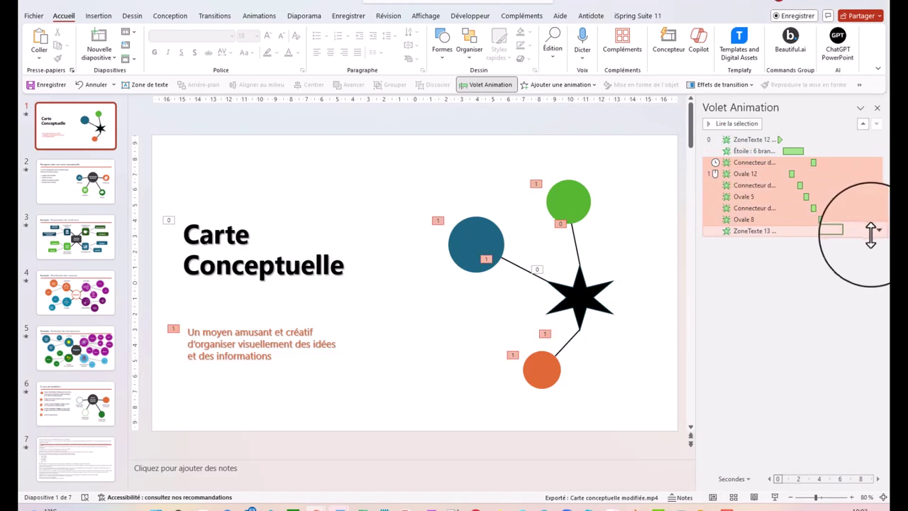
left_click(877, 232)
left_click(737, 263)
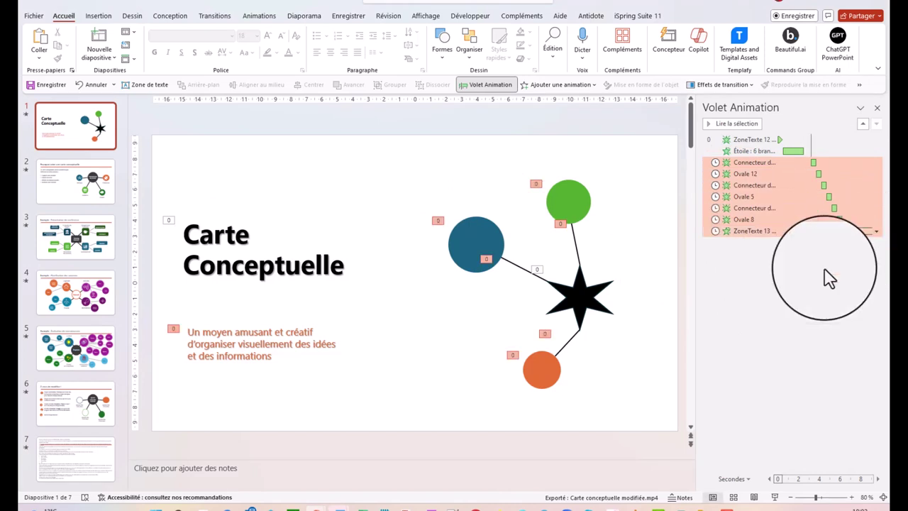
left_click(819, 333)
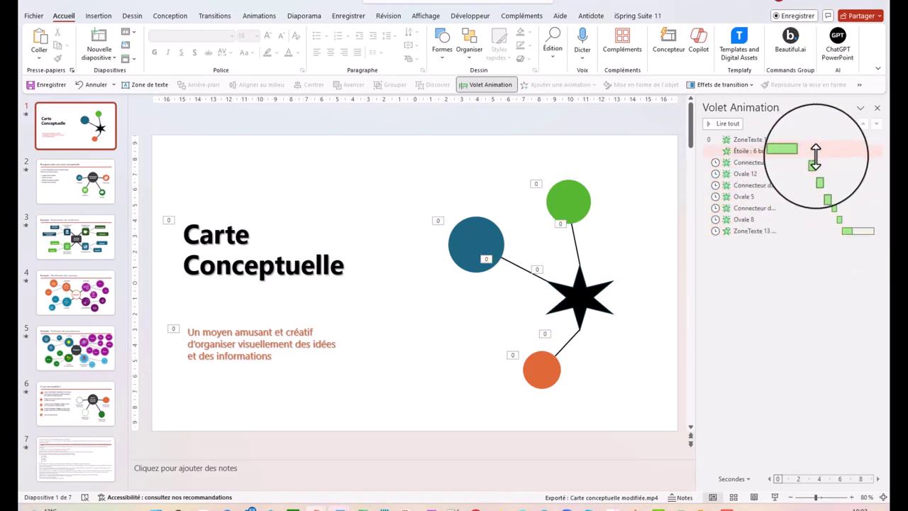
left_click(720, 124)
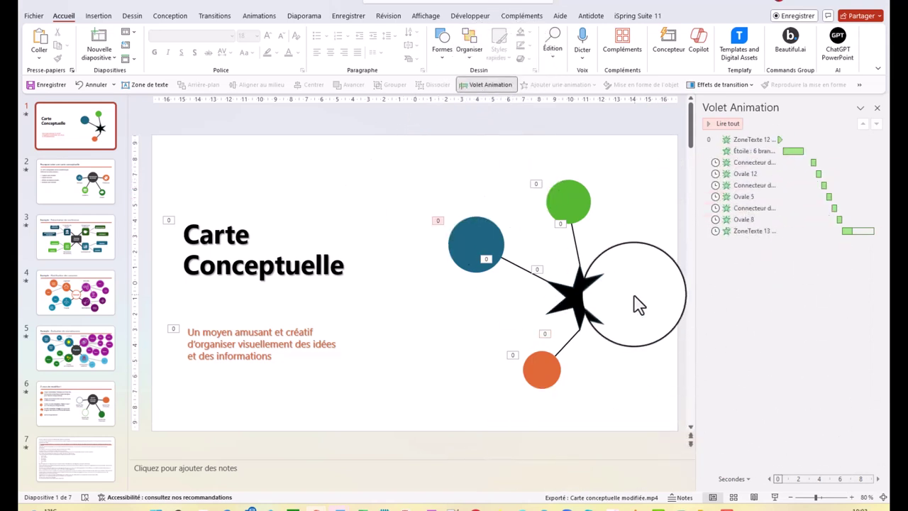
Step: Change the blue circle left of the star to a gold fill, after briefly trying orange
left_click(589, 294)
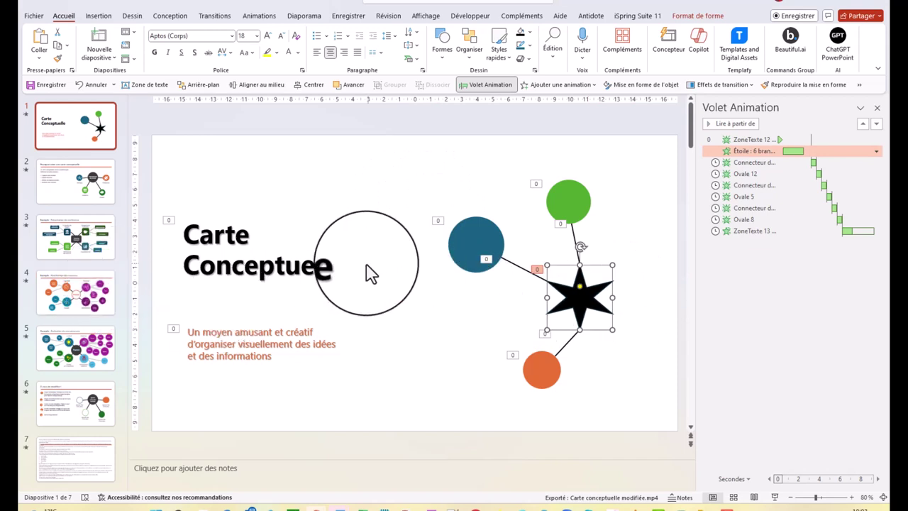
left_click(471, 241)
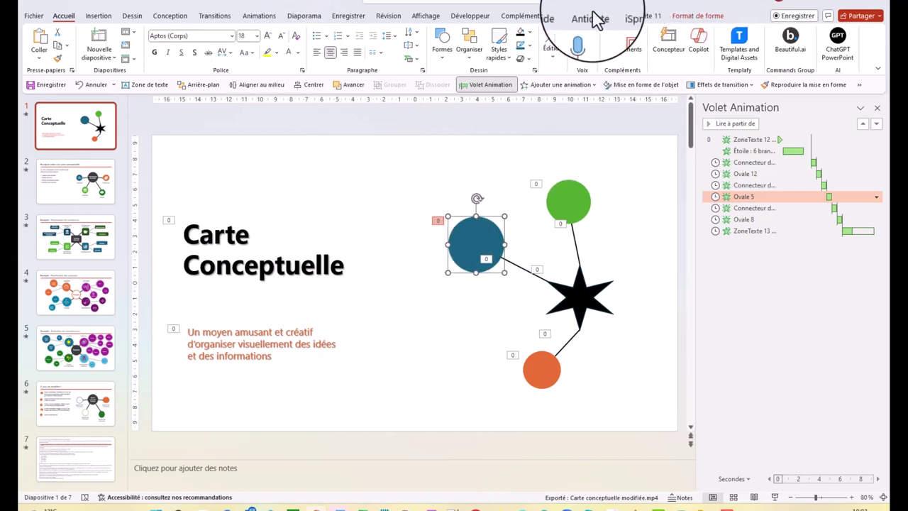
left_click(713, 17)
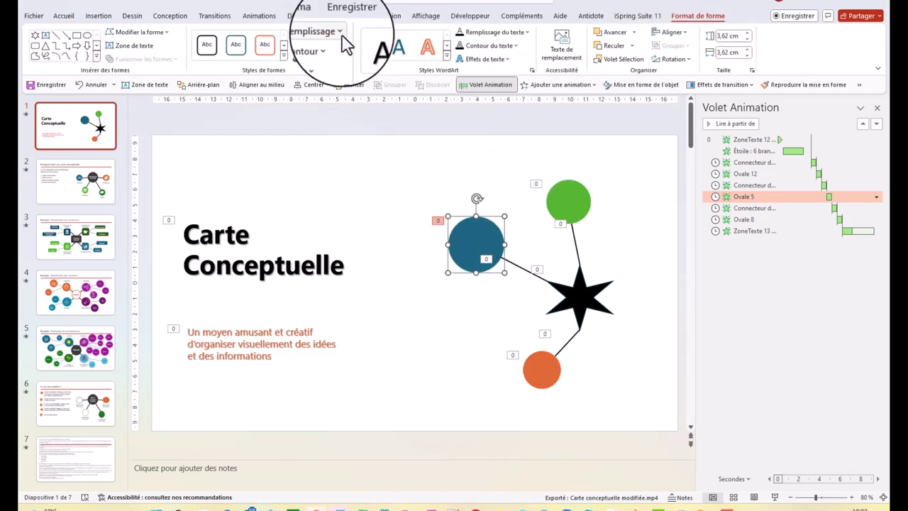
left_click(341, 34)
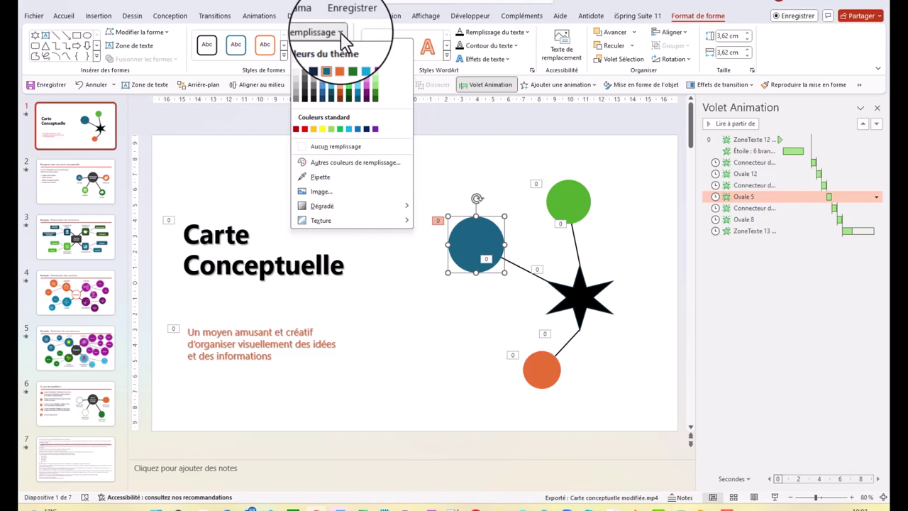
left_click(344, 69)
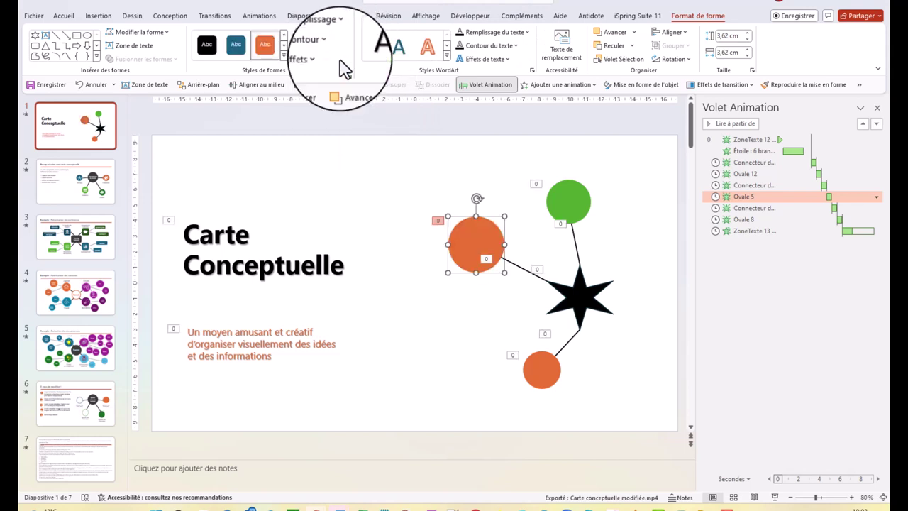
left_click(334, 32)
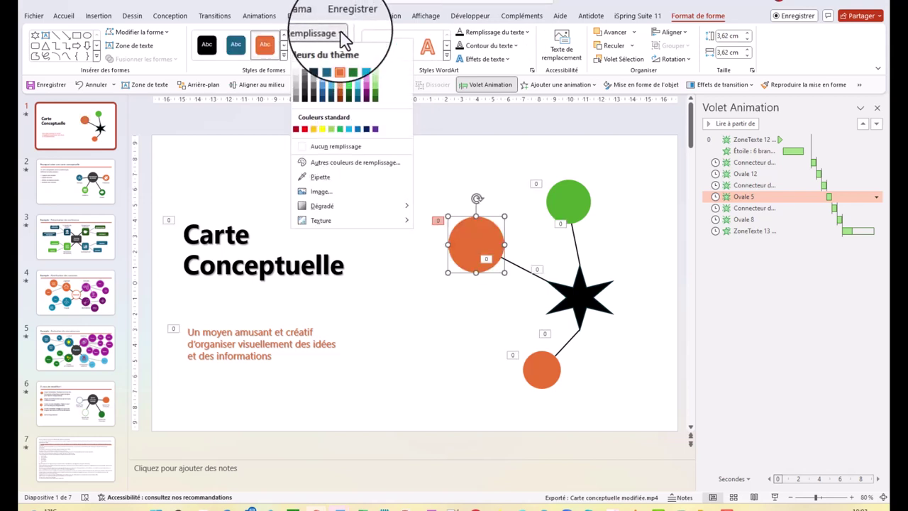
left_click(313, 128)
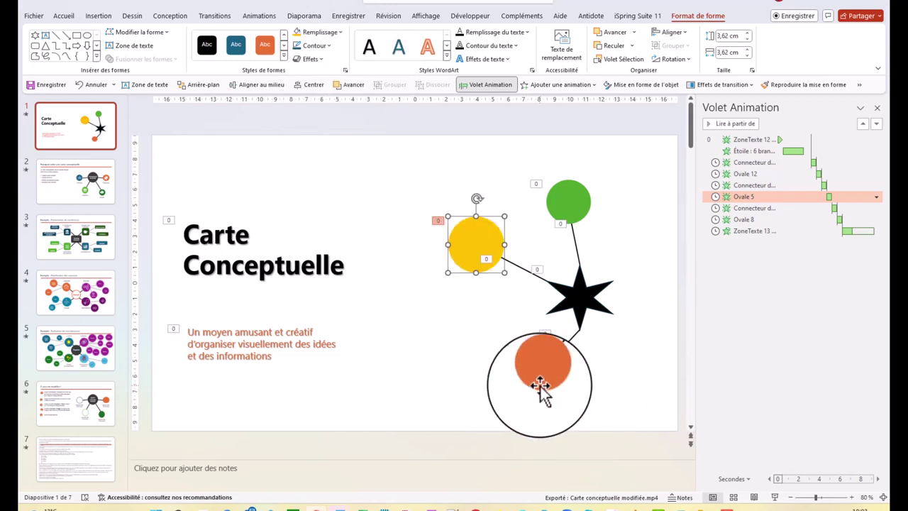
mouse_move(540, 379)
left_mouse_down()
mouse_move(428, 367)
mouse_move(446, 326)
left_mouse_up()
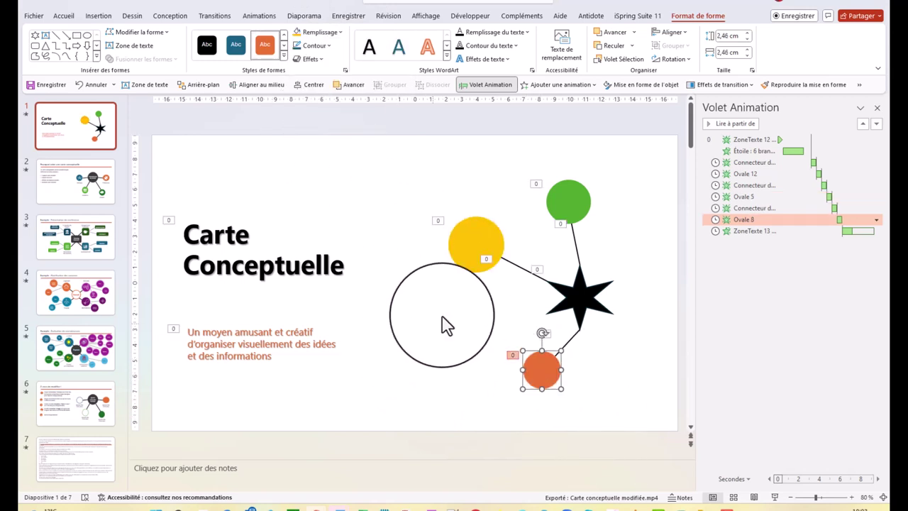
left_click(468, 241)
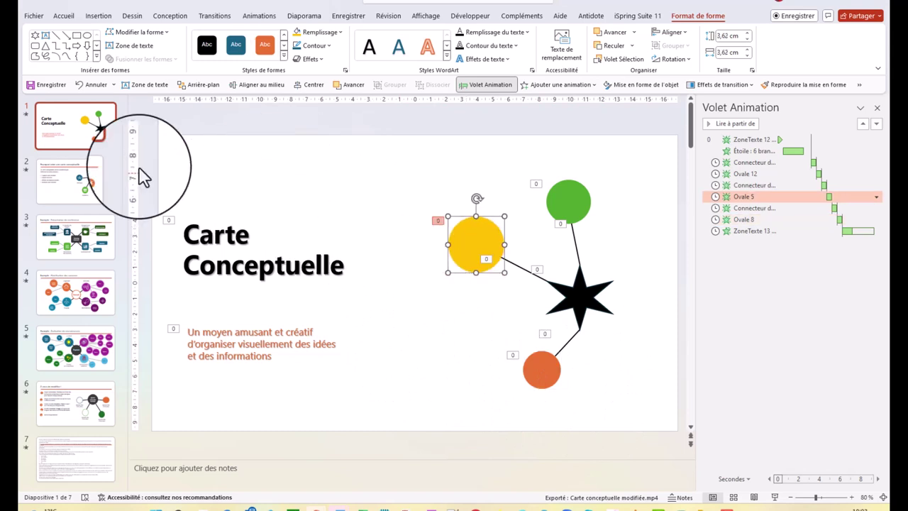
Step: Add a text box on the gold circle reading MON TEXTE
left_click(145, 90)
left_click(479, 243)
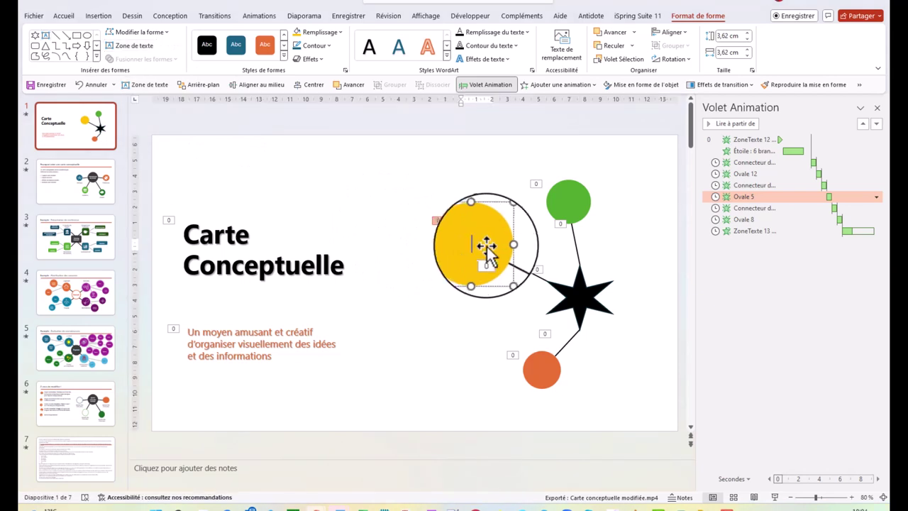
left_click_drag(383, 205, 454, 245)
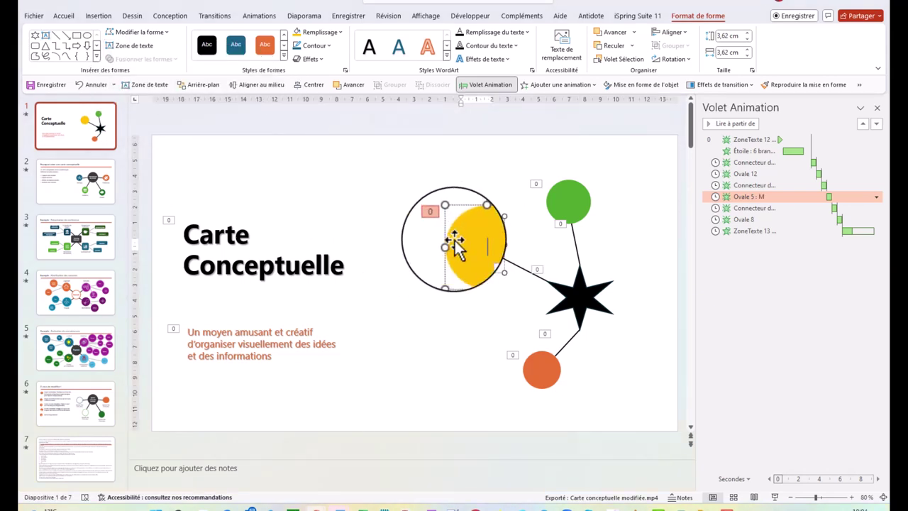
type("ON TEXTE")
Step: Format the word MON with a new font, a larger size, bold and italic
mouse_move(454, 244)
left_mouse_down()
mouse_move(377, 385)
mouse_move(482, 245)
left_mouse_up()
double_click(477, 239)
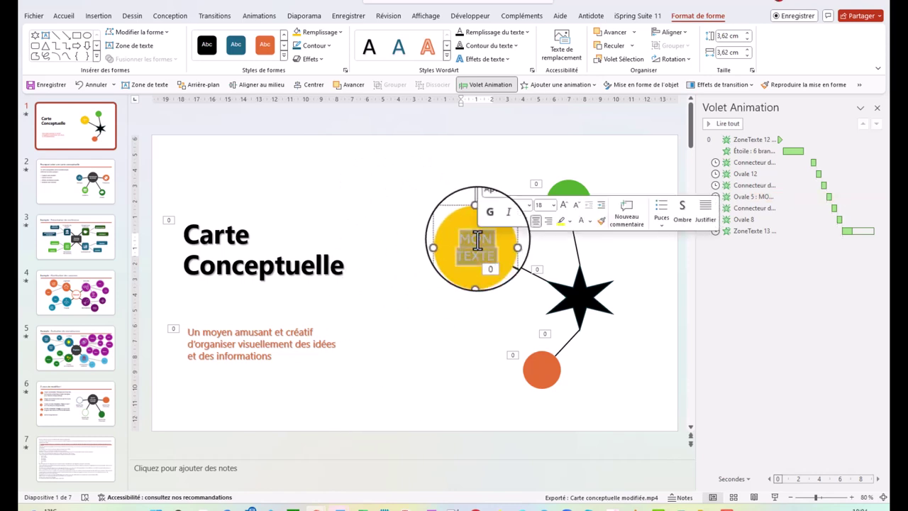
left_click(530, 205)
left_click(518, 236)
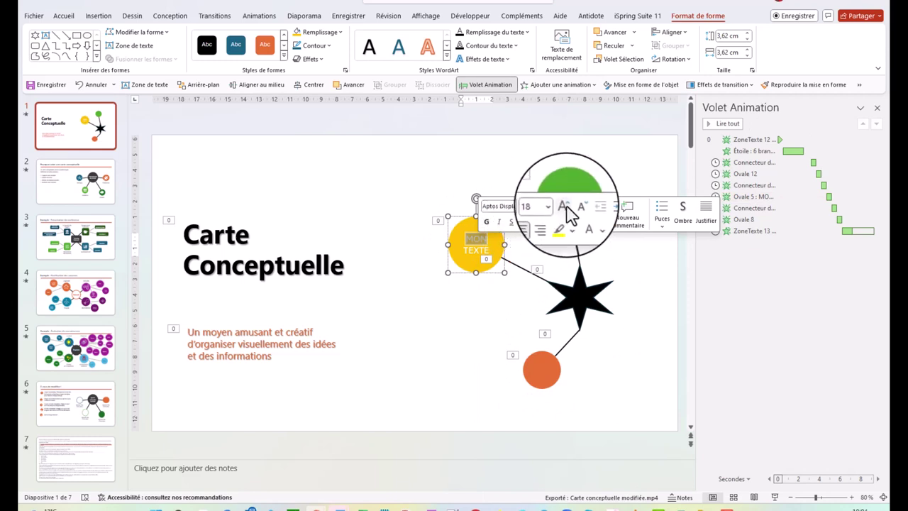
left_click(565, 207)
left_click(489, 222)
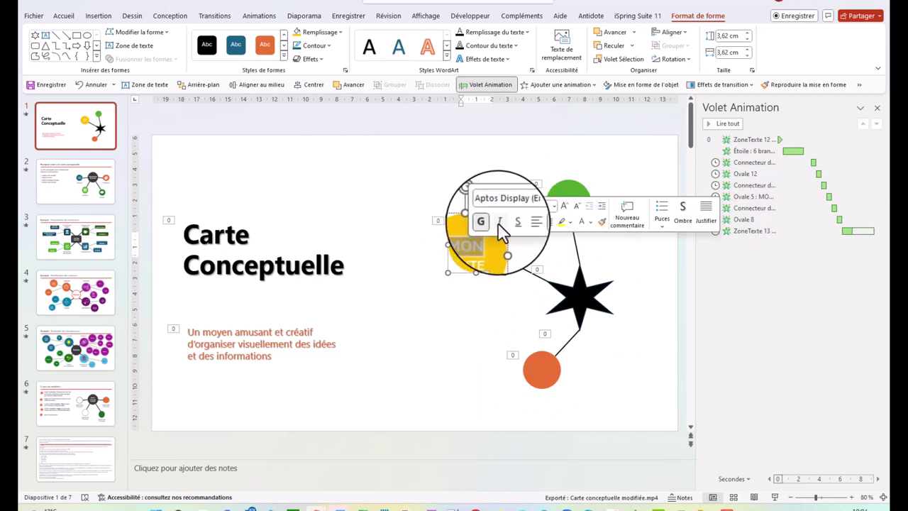
key("Escape")
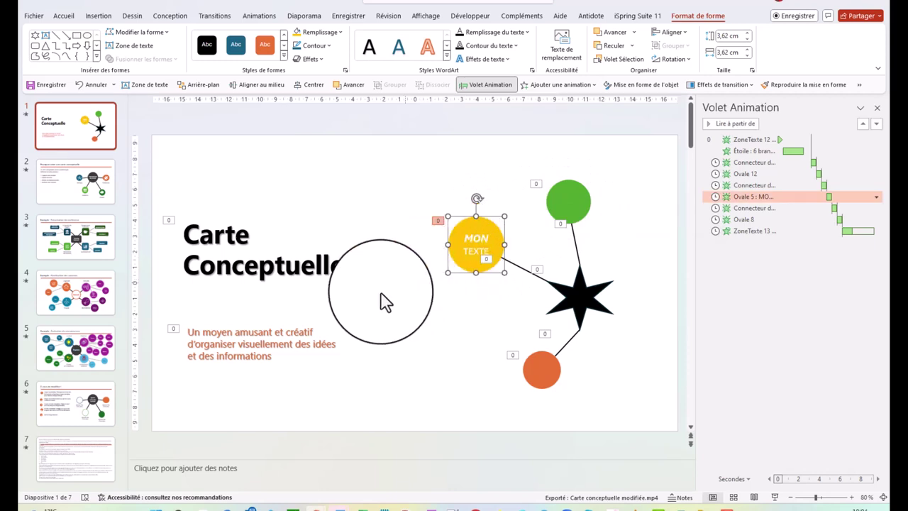
key("Escape")
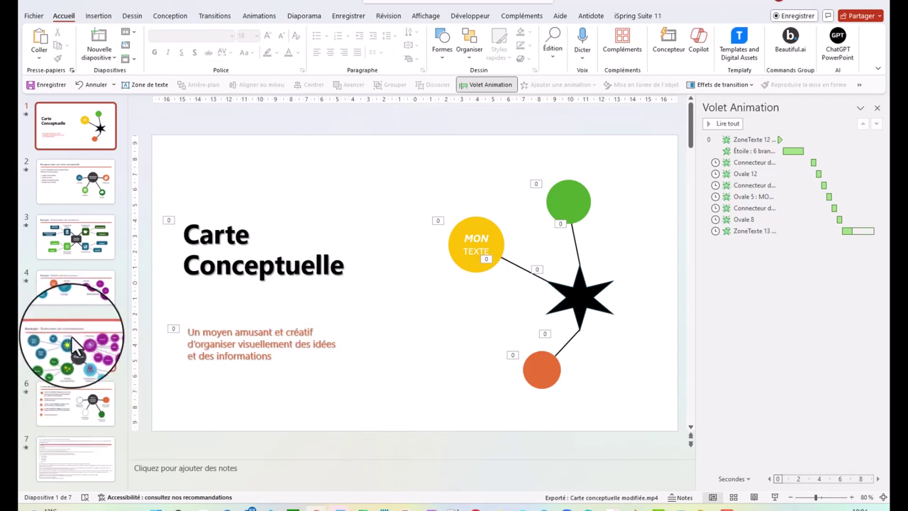
left_click(71, 402)
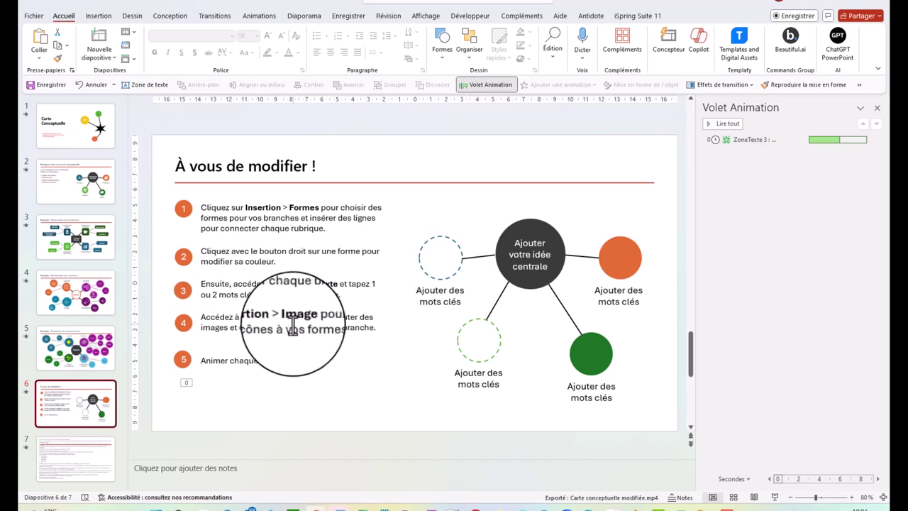
left_click(69, 122)
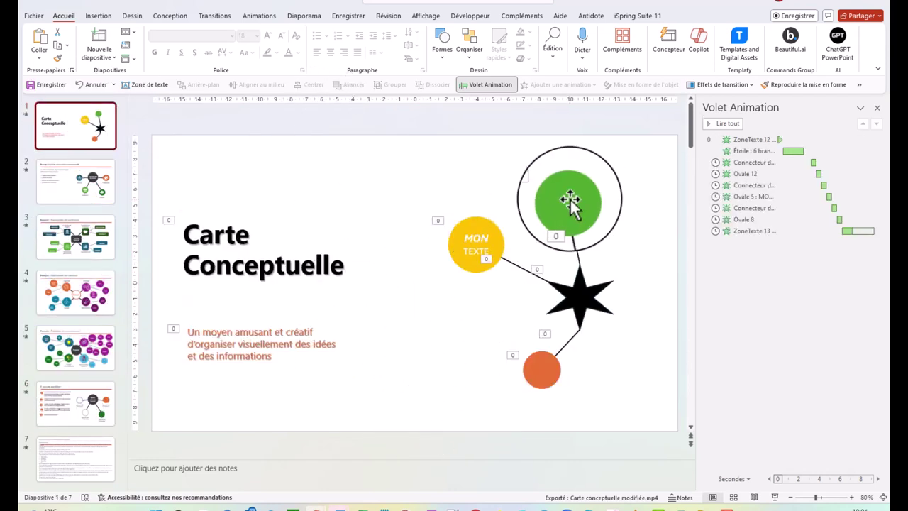
Step: Insert the acorn icon from Icônes and drag it onto the green circle
left_click(569, 199)
right_click(570, 199)
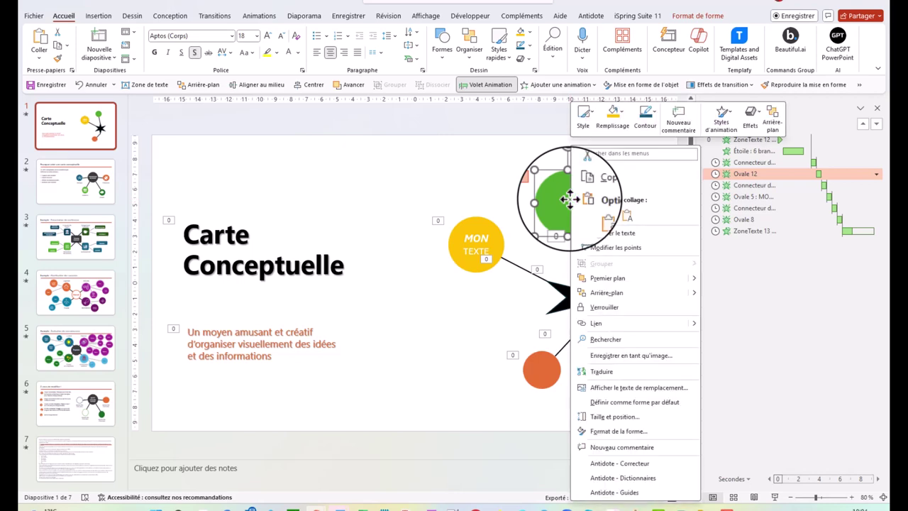
key("Escape")
left_click(98, 16)
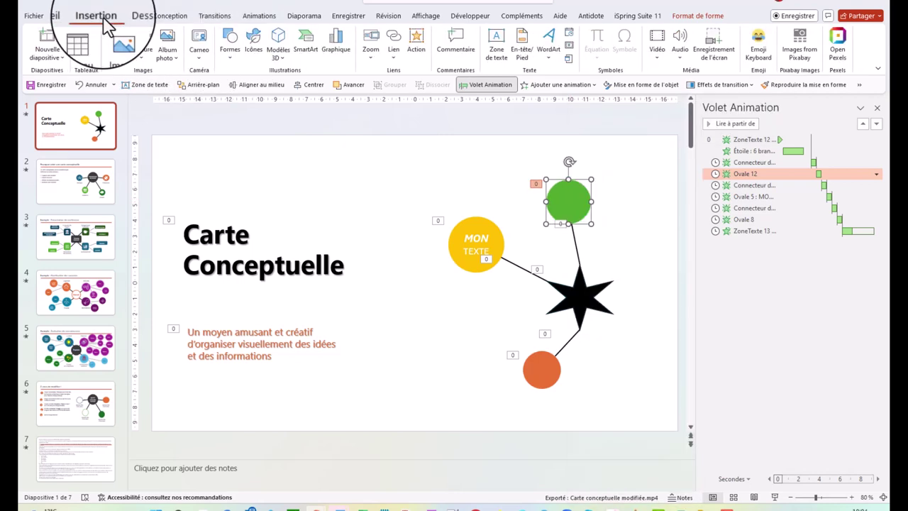
left_click(259, 49)
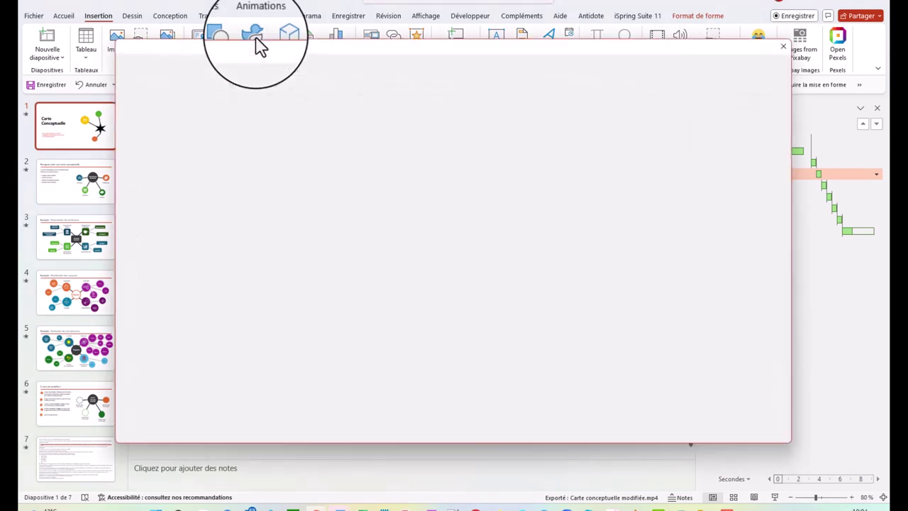
left_click(447, 201)
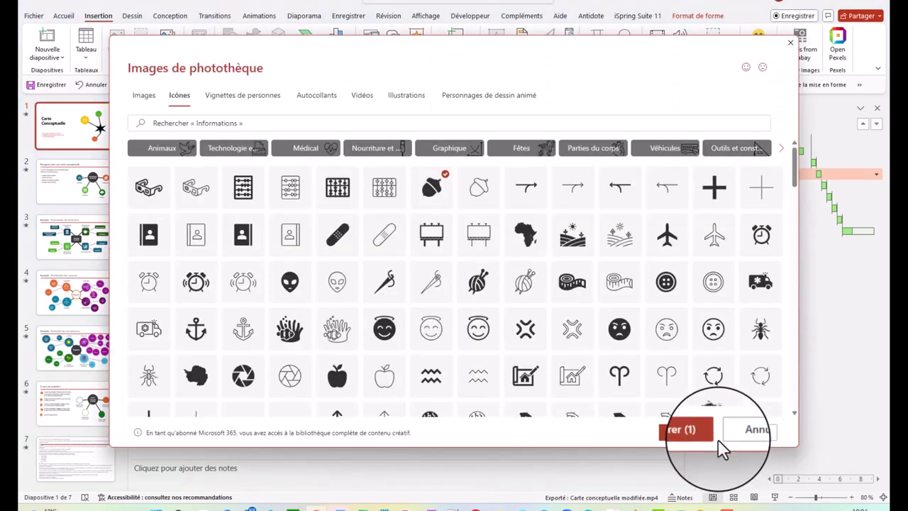
left_click(692, 432)
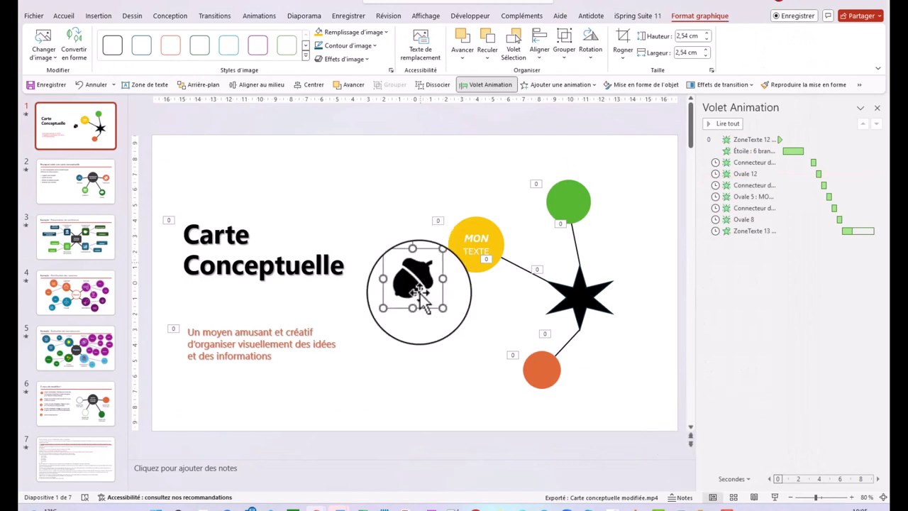
left_click_drag(414, 283, 571, 202)
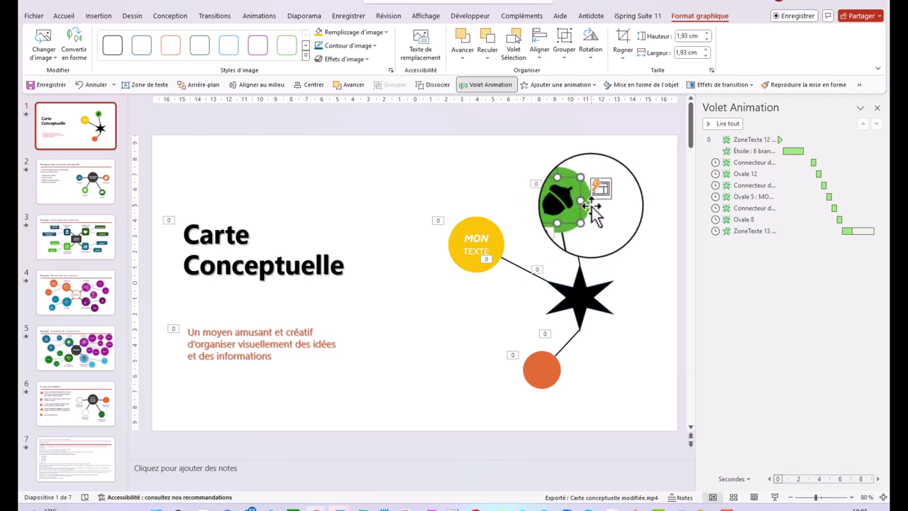
left_click(591, 207, "shift")
Step: Group the acorn icon and green circle, then preview the slide's animations with Lire tout
right_click(580, 204)
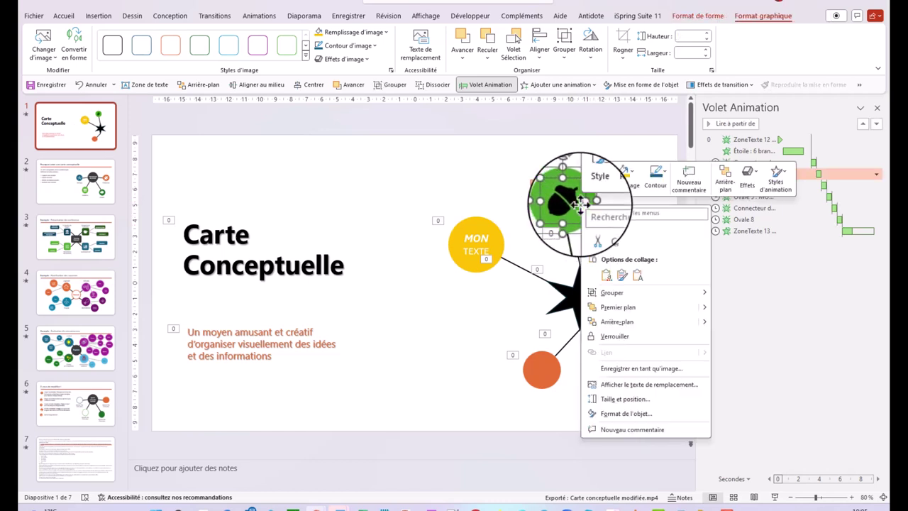
mouse_move(611, 292)
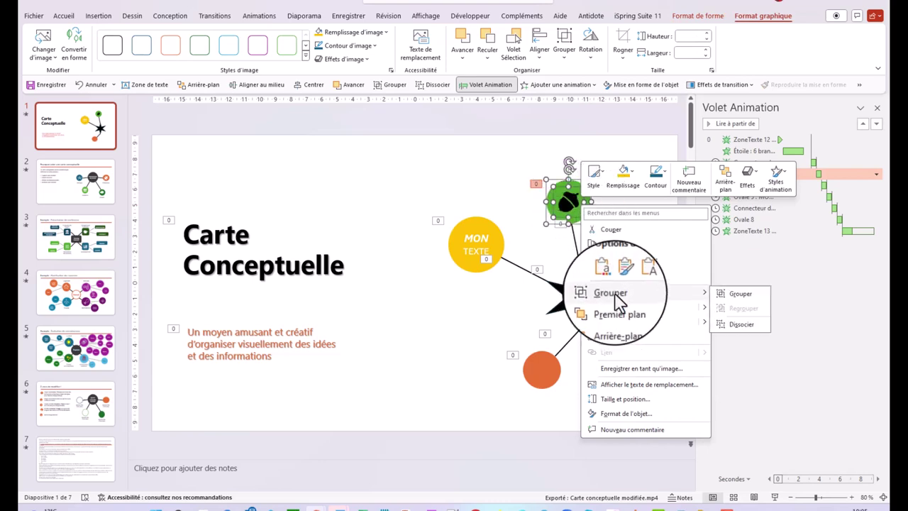
left_click(742, 294)
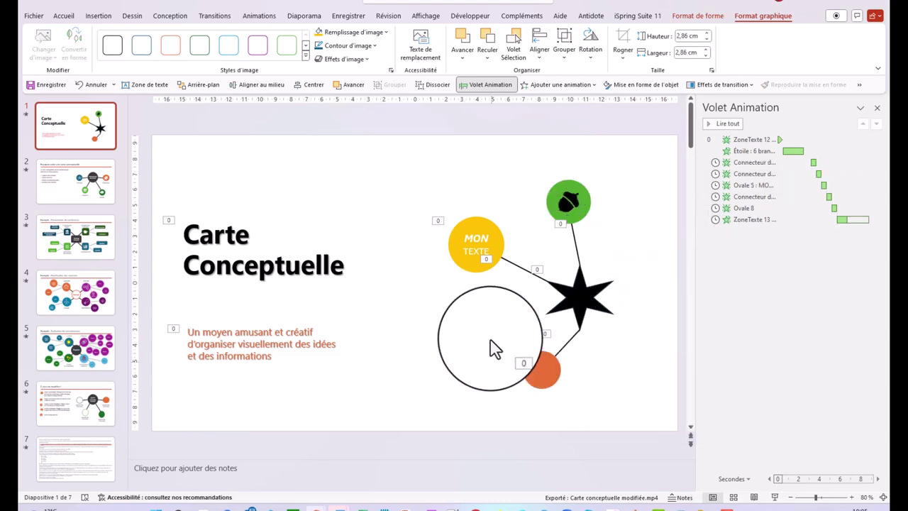
mouse_move(495, 348)
left_mouse_down()
mouse_move(547, 193)
mouse_move(635, 220)
mouse_move(603, 209)
left_mouse_up()
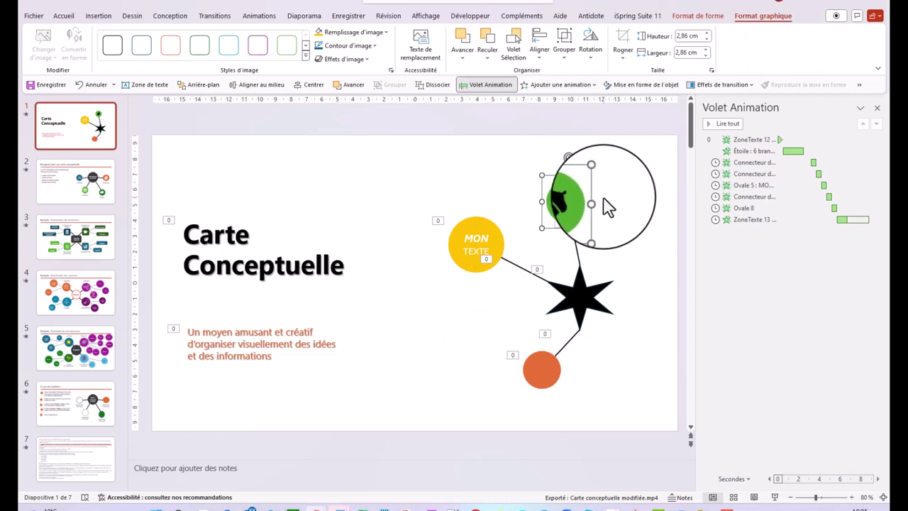
left_click(723, 124)
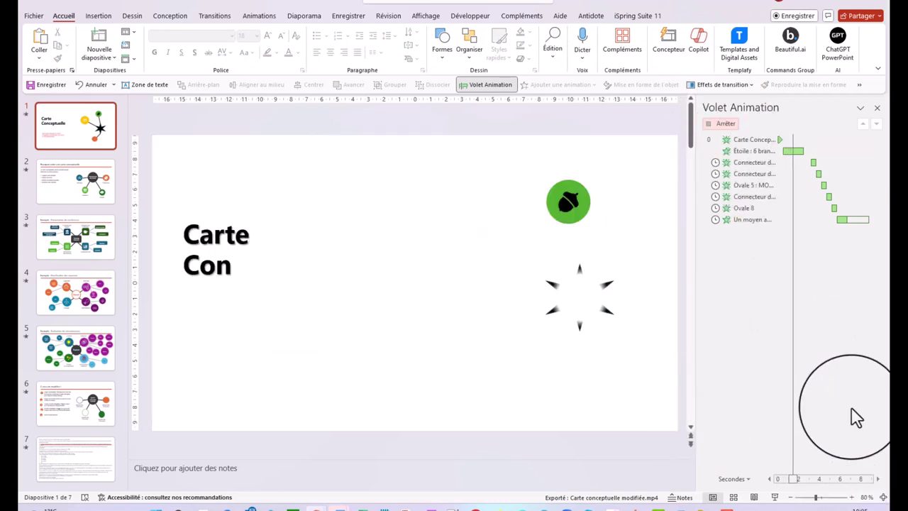
left_click(576, 207)
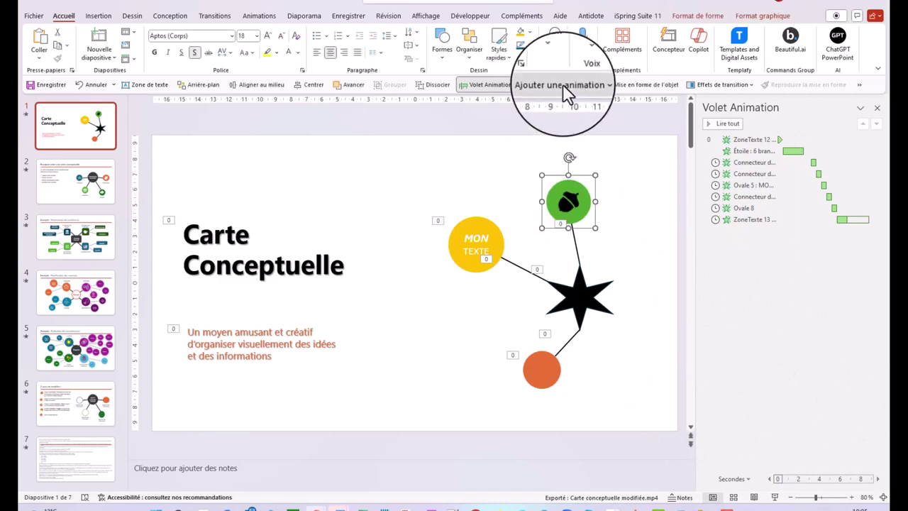
left_click(558, 84)
left_click(553, 158)
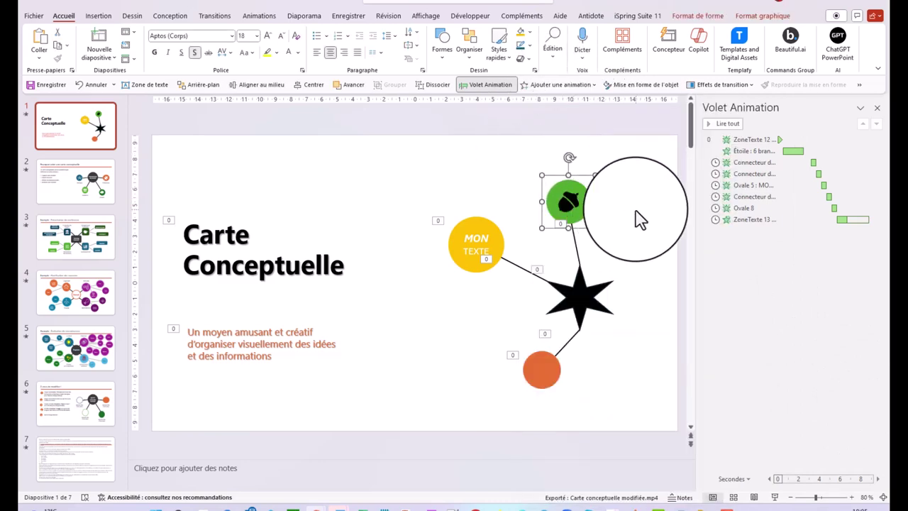
left_click(529, 234)
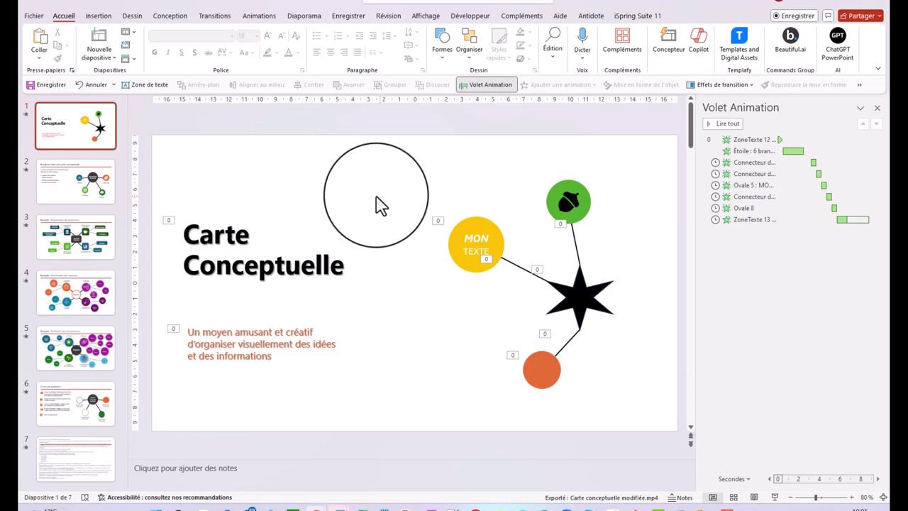
left_click(86, 411)
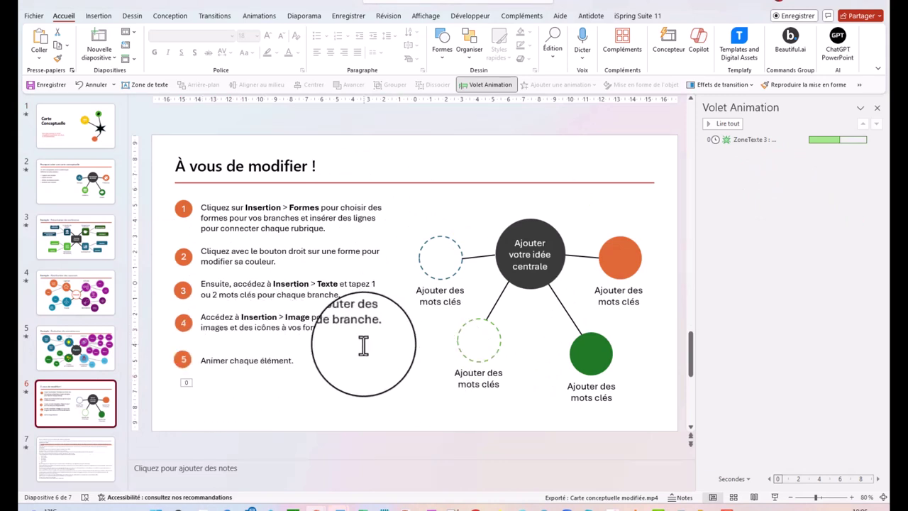
left_click(74, 183)
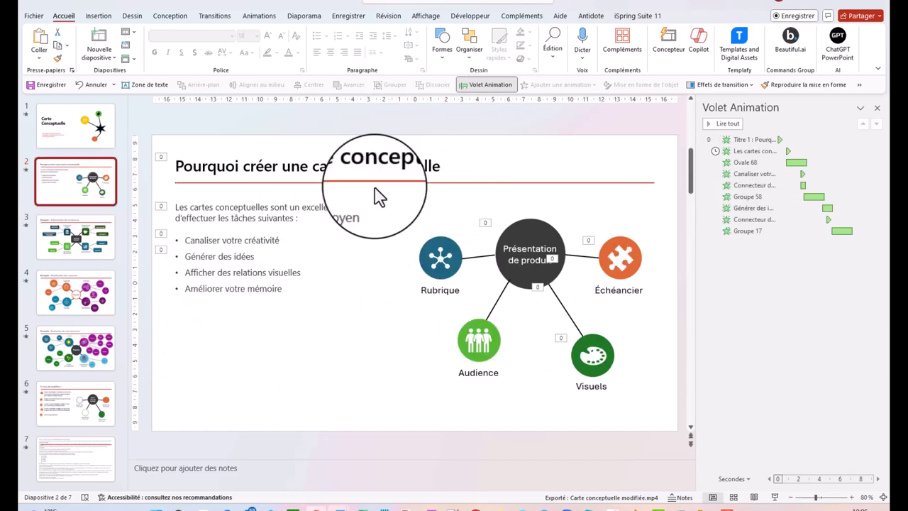
left_click(102, 130)
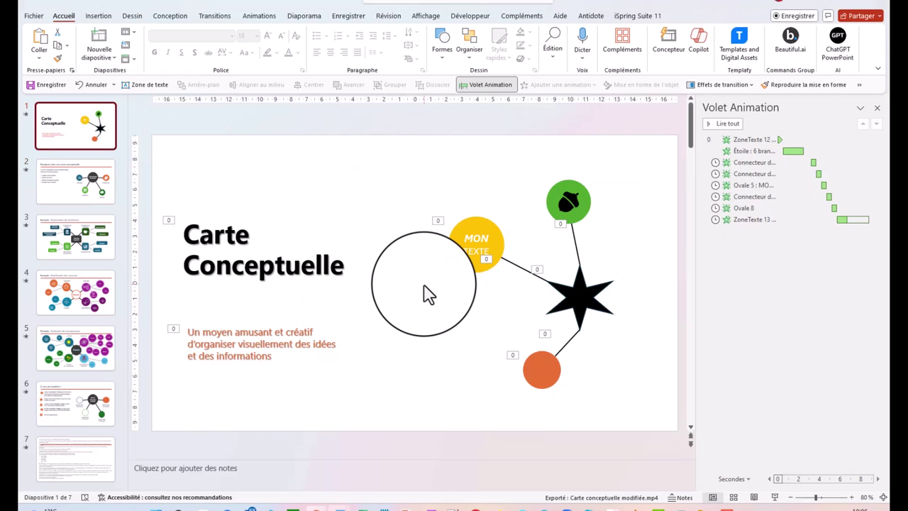
left_click_drag(428, 294, 367, 218)
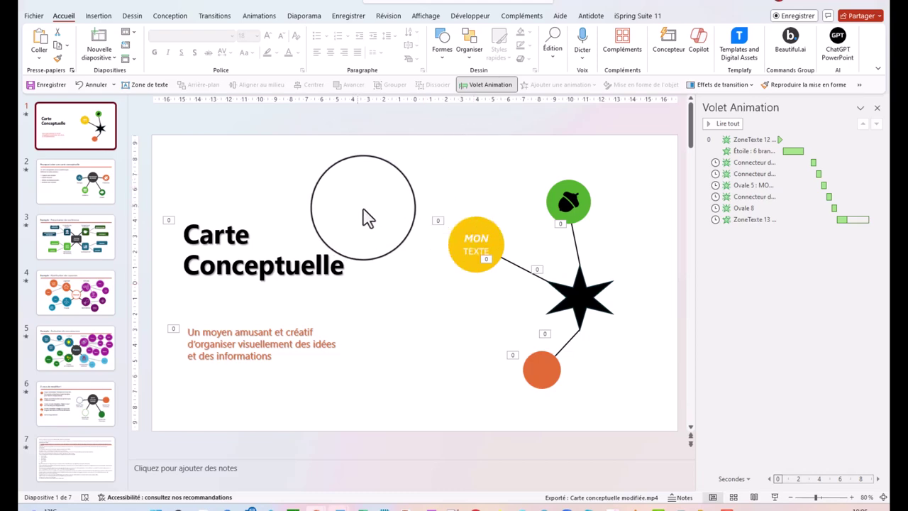